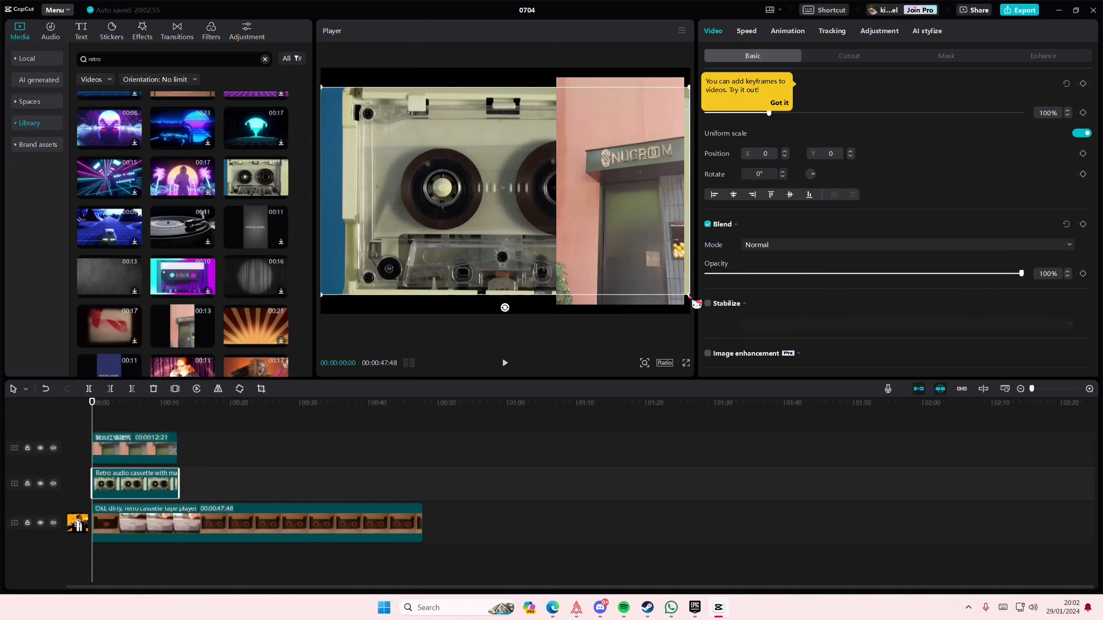
# Step: Scale the audio cassette clip to 50% at the frame's upper left and shrink the tape player clip around the frame's centre
pyautogui.moveTo(690, 296); pyautogui.dragTo(597, 243)
pyautogui.moveTo(521, 218); pyautogui.dragTo(459, 157)
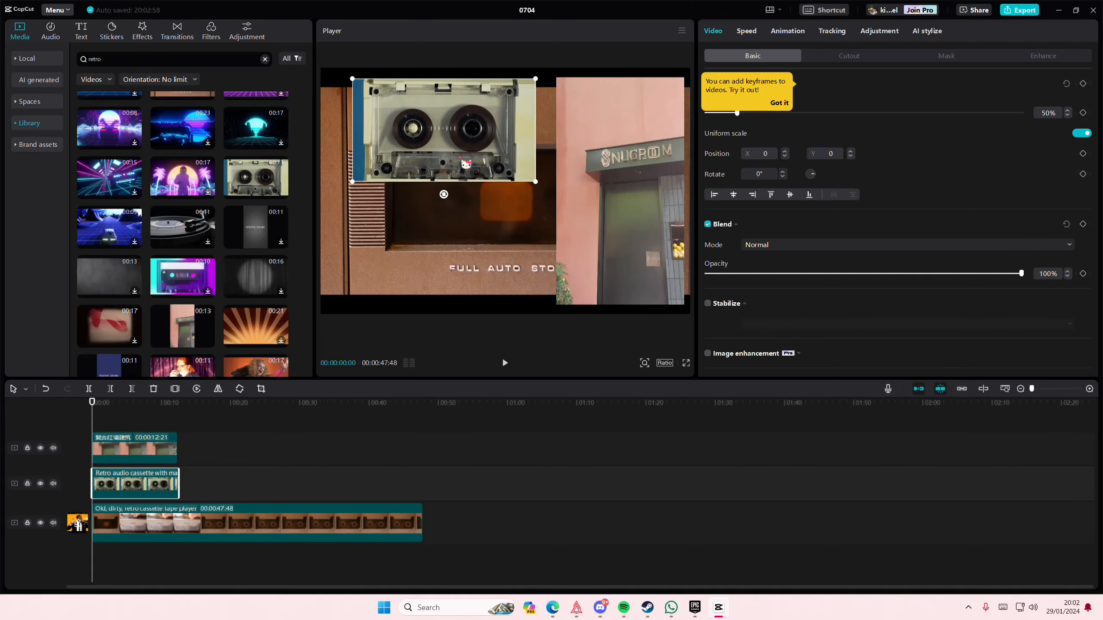
pyautogui.click(206, 499)
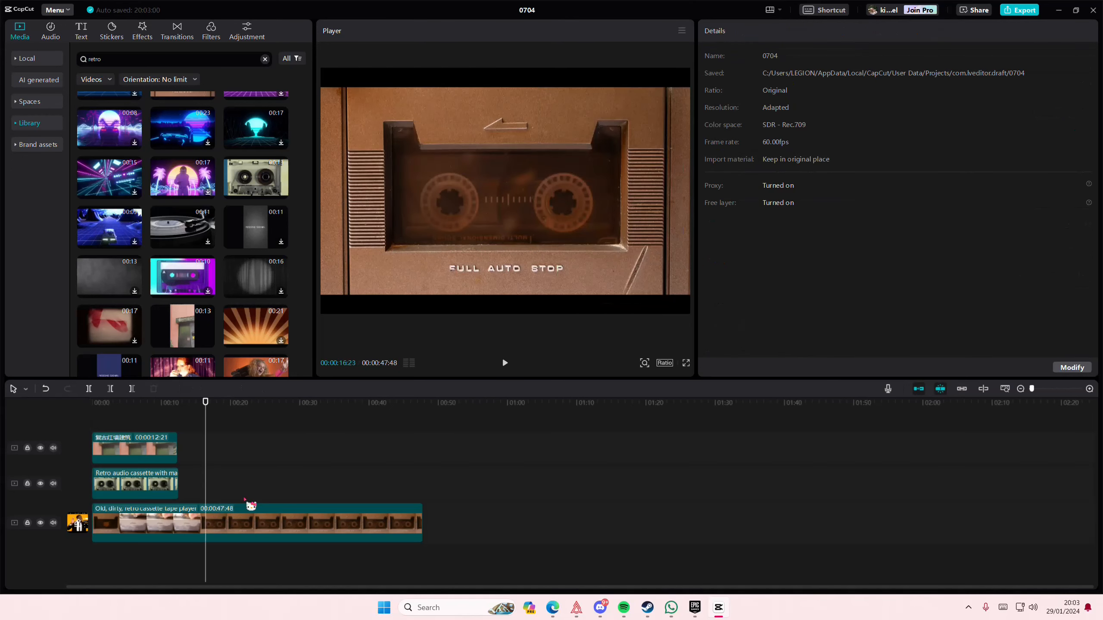
pyautogui.click(265, 534)
pyautogui.moveTo(691, 298); pyautogui.dragTo(587, 237)
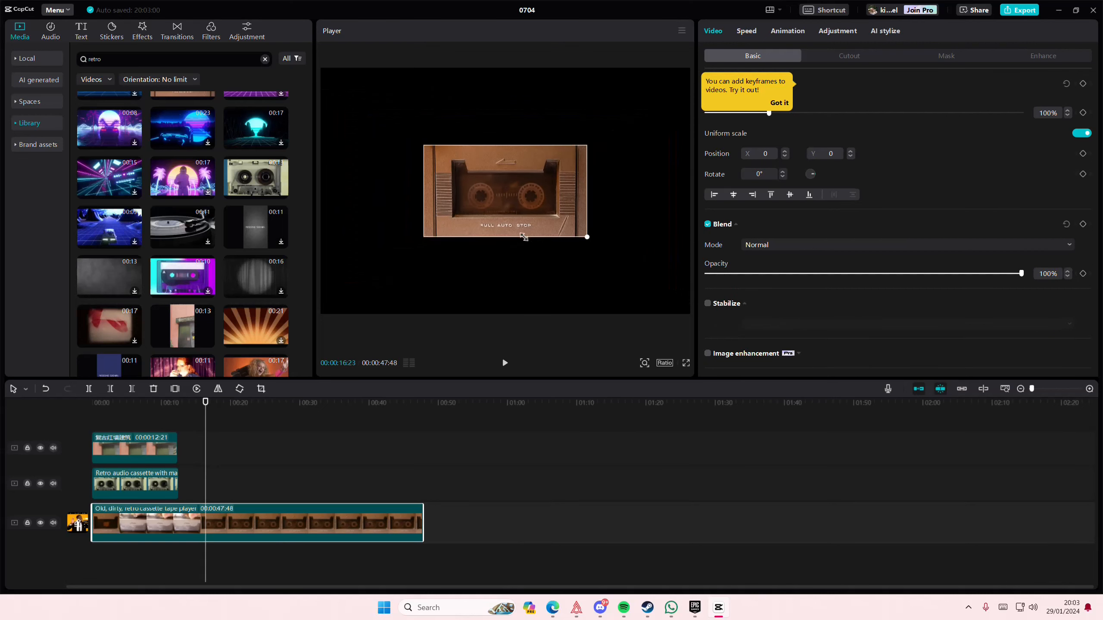
# Step: Place the audio cassette clip in the frame's lower-left area at 59% scale, around X -691 and Y -534
pyautogui.click(112, 423)
pyautogui.moveTo(432, 204); pyautogui.dragTo(442, 296)
pyautogui.moveTo(529, 302)
pyautogui.mouseDown()
pyautogui.moveTo(549, 306)
pyautogui.moveTo(538, 290)
pyautogui.mouseUp()
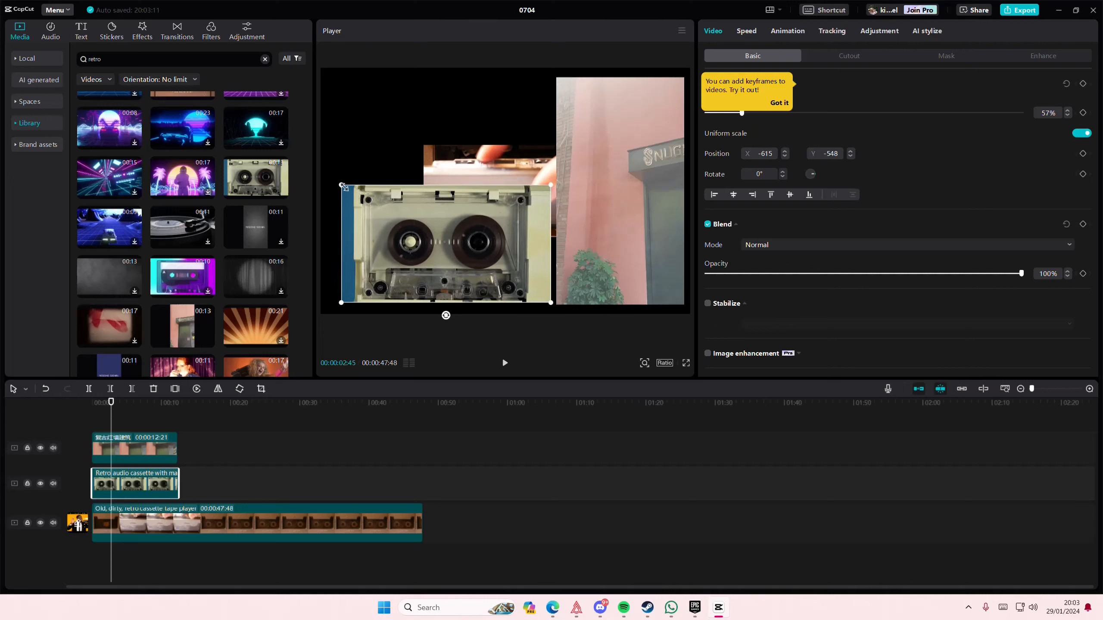
pyautogui.moveTo(343, 186); pyautogui.dragTo(325, 180)
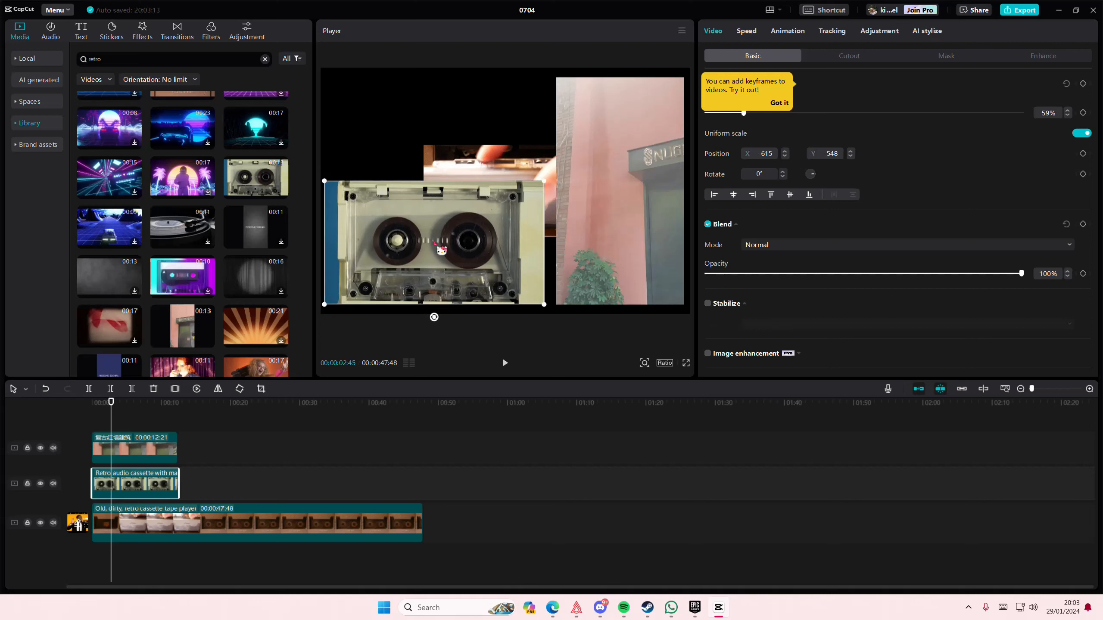
pyautogui.moveTo(441, 250); pyautogui.dragTo(445, 250)
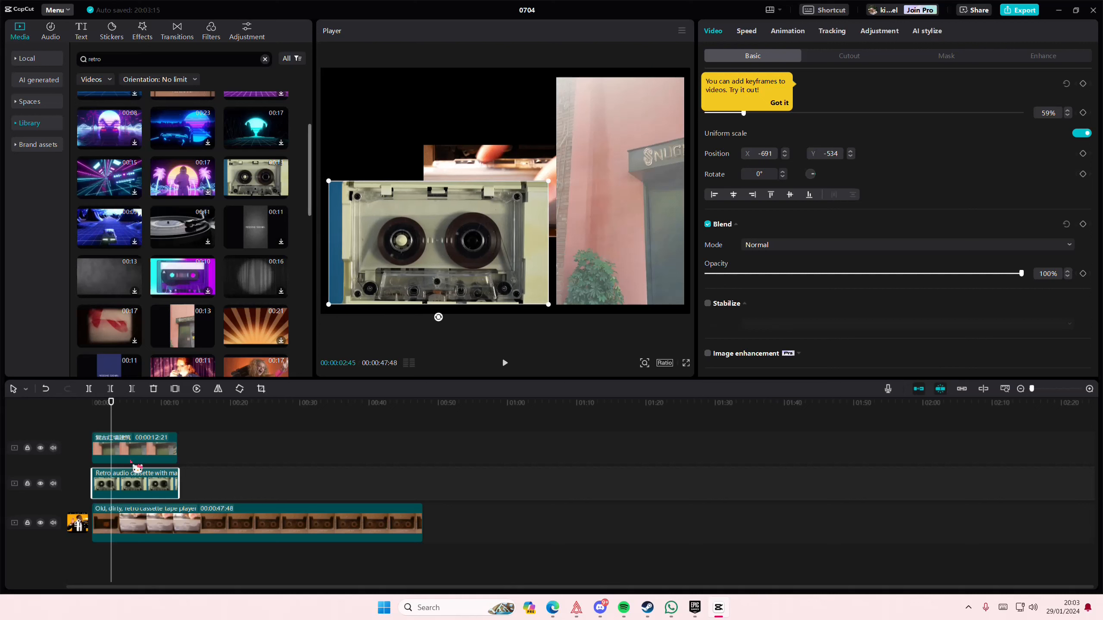
# Step: Move the tape player clip above the cassette, around X -738 and Y 526, and enlarge it to 63%
pyautogui.click(148, 522)
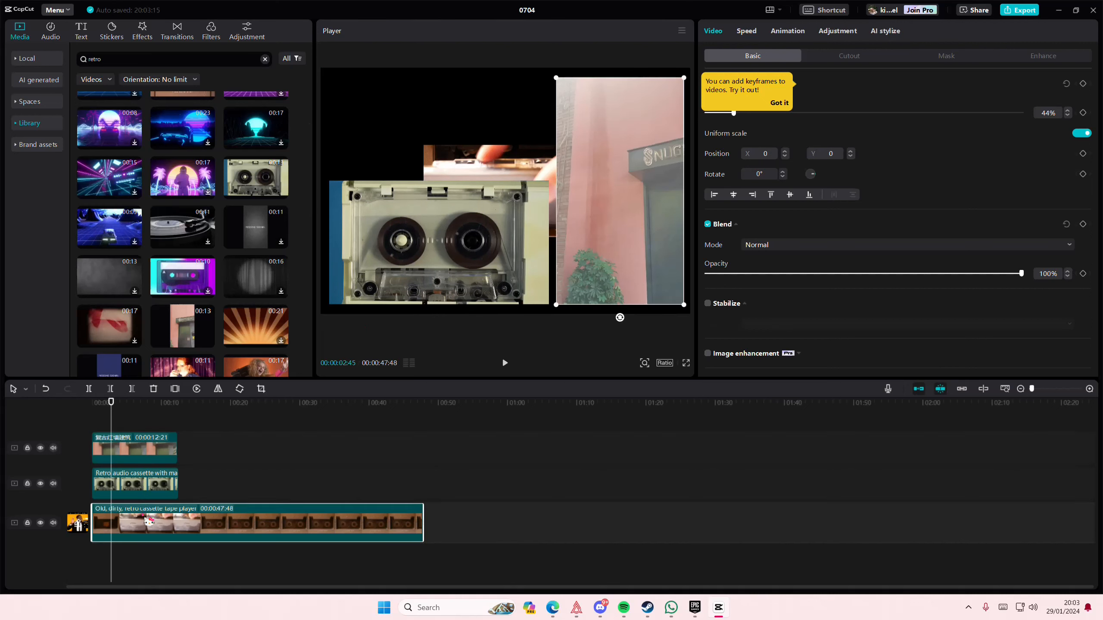
pyautogui.moveTo(515, 177); pyautogui.dragTo(423, 107)
pyautogui.moveTo(500, 171); pyautogui.dragTo(473, 166)
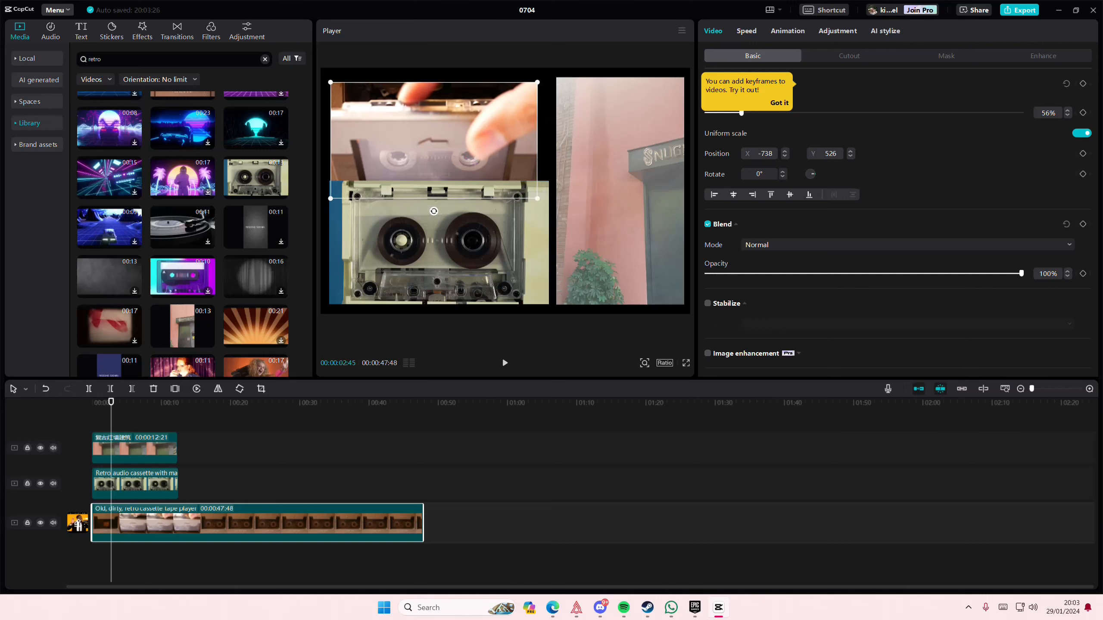
pyautogui.moveTo(543, 204); pyautogui.dragTo(560, 221)
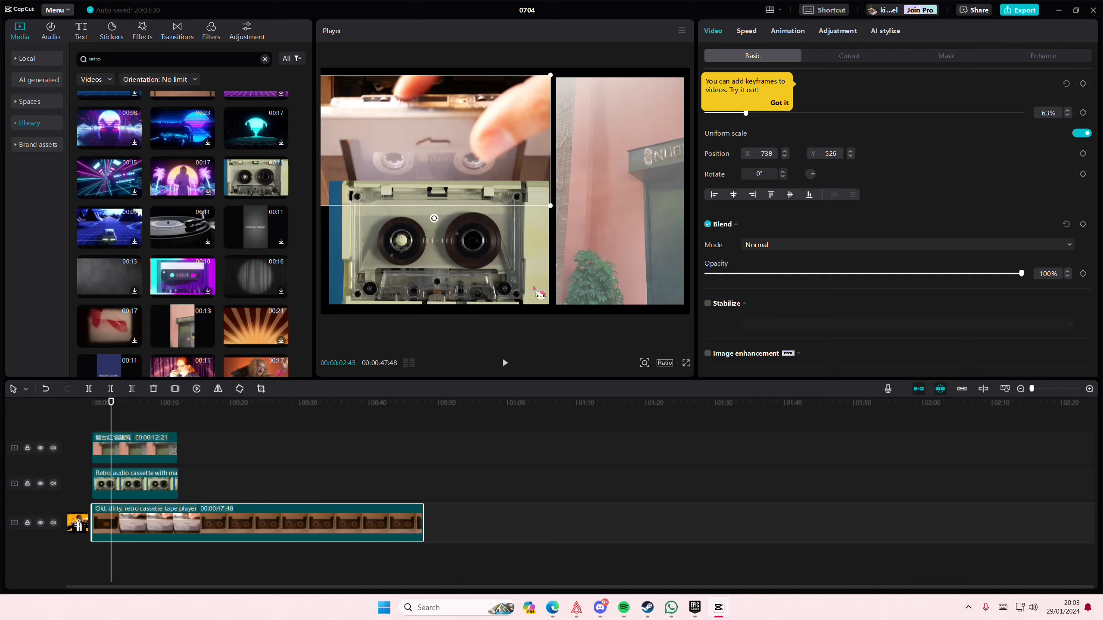
# Step: Apply a Rectangle mask of about 1807 by 782 to the tape player clip, aligned with the cassette and portrait clips
pyautogui.click(948, 57)
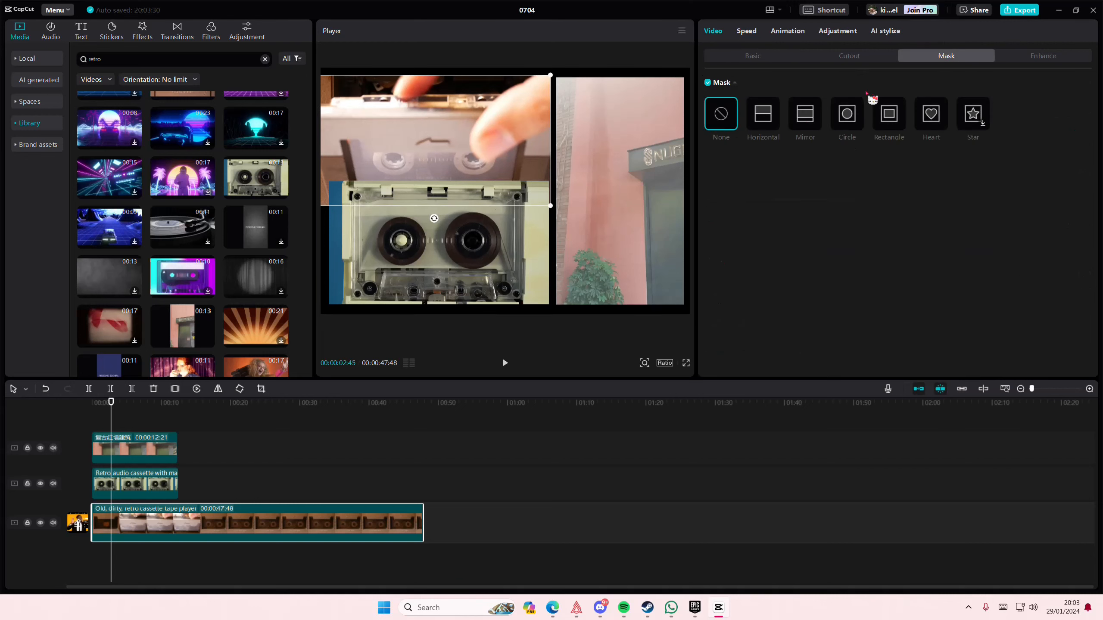
pyautogui.click(891, 118)
pyautogui.moveTo(441, 150); pyautogui.dragTo(547, 131)
pyautogui.moveTo(438, 156); pyautogui.dragTo(439, 170)
pyautogui.moveTo(460, 149); pyautogui.dragTo(464, 151)
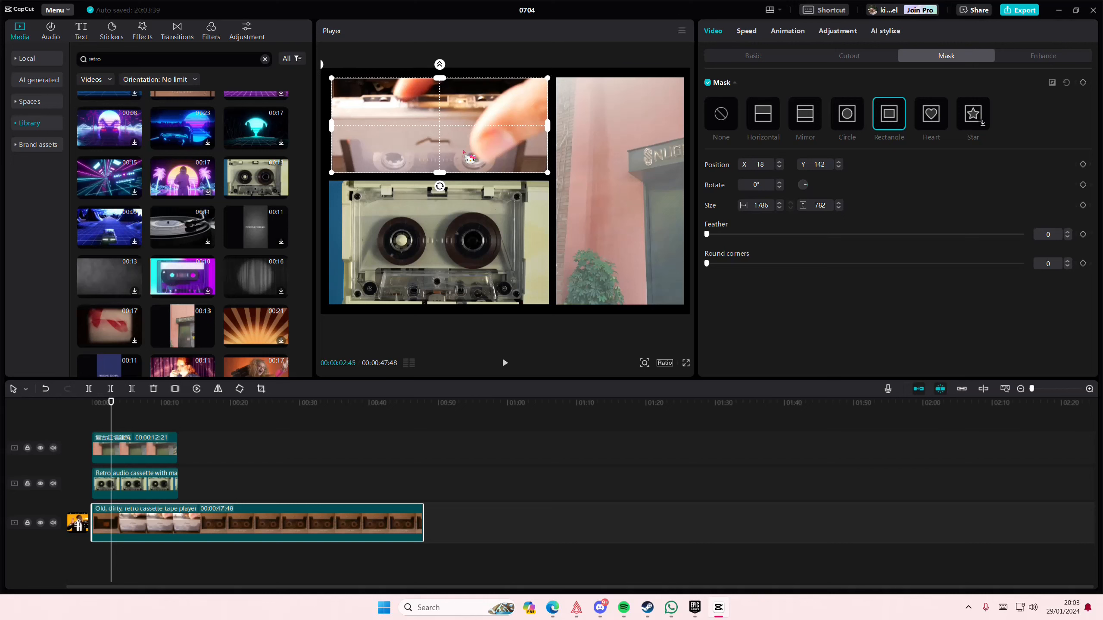
pyautogui.moveTo(549, 130); pyautogui.dragTo(550, 131)
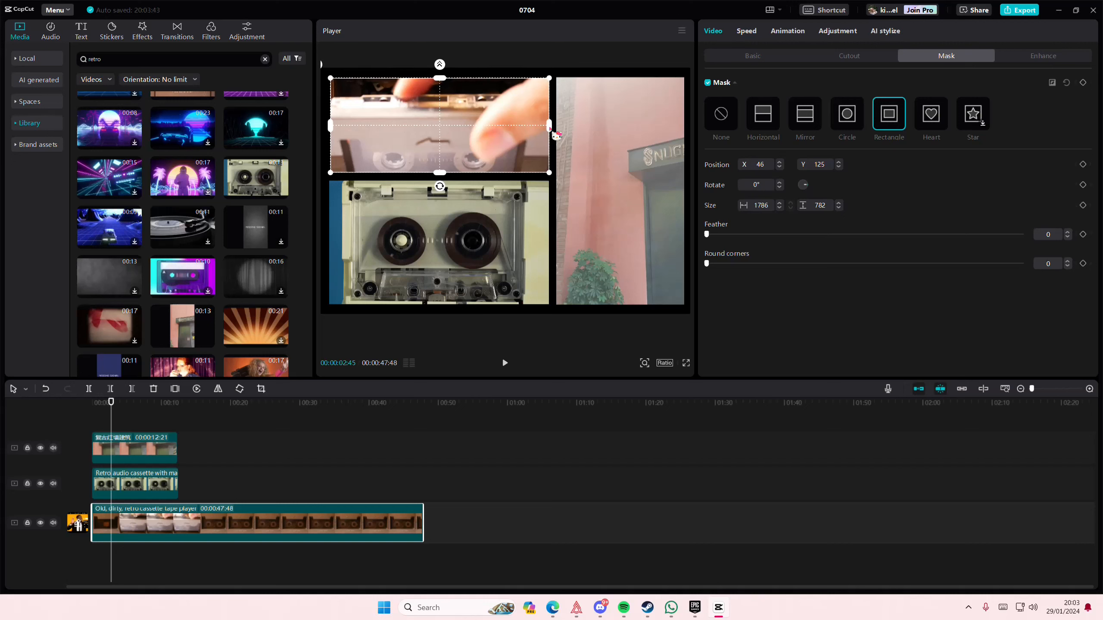
# Step: Trim the end of the tape player clip on the timeline to match the two clips above it
pyautogui.click(87, 413)
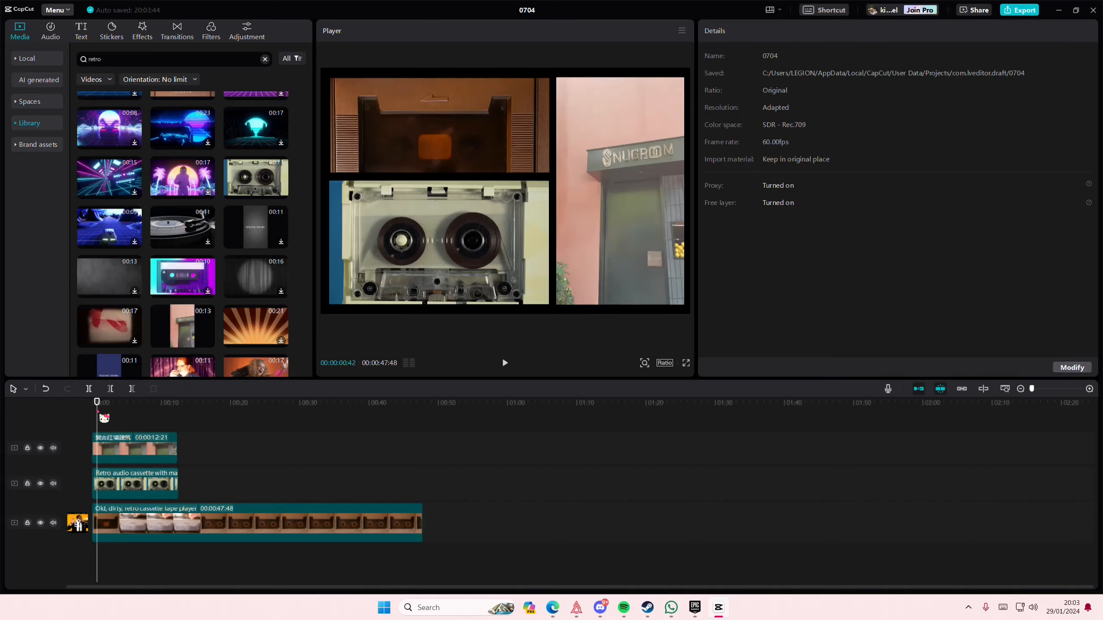
pyautogui.moveTo(186, 332)
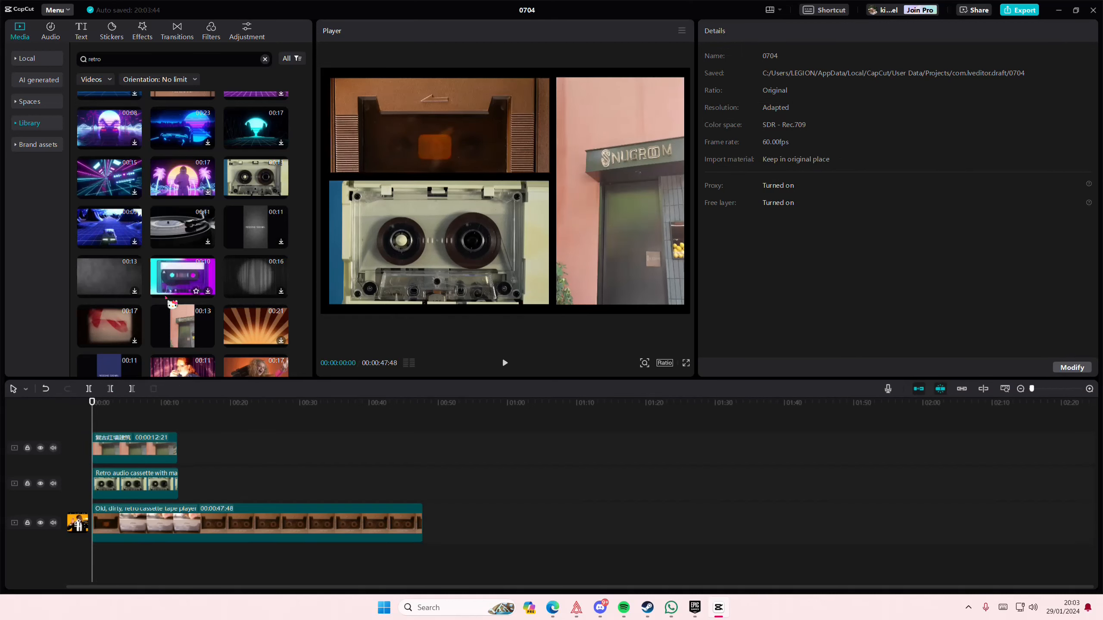
pyautogui.scroll(-2, 171, 304)
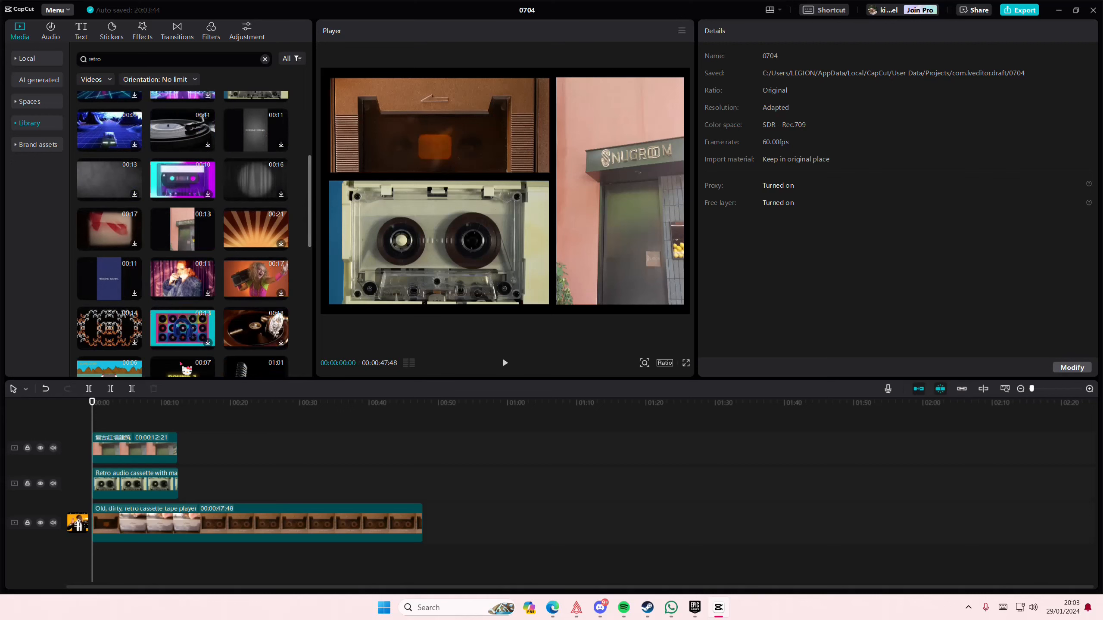
pyautogui.moveTo(421, 521); pyautogui.dragTo(180, 517)
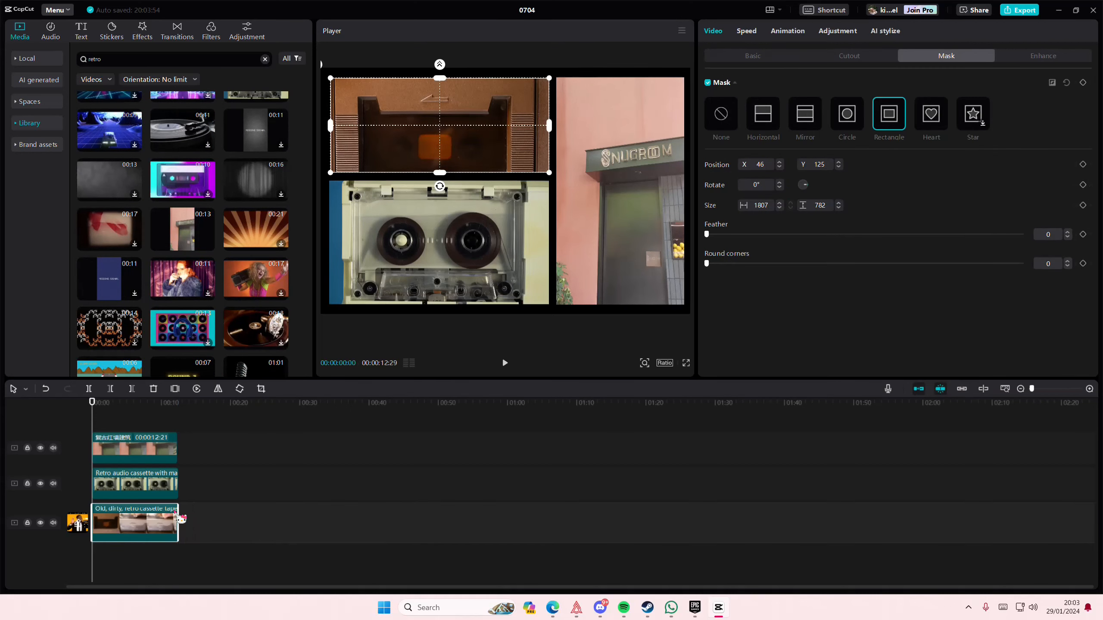
# Step: Combine all three clips into a compound clip and move it to the track above the main track
pyautogui.hotkey('ctrl', 'a')
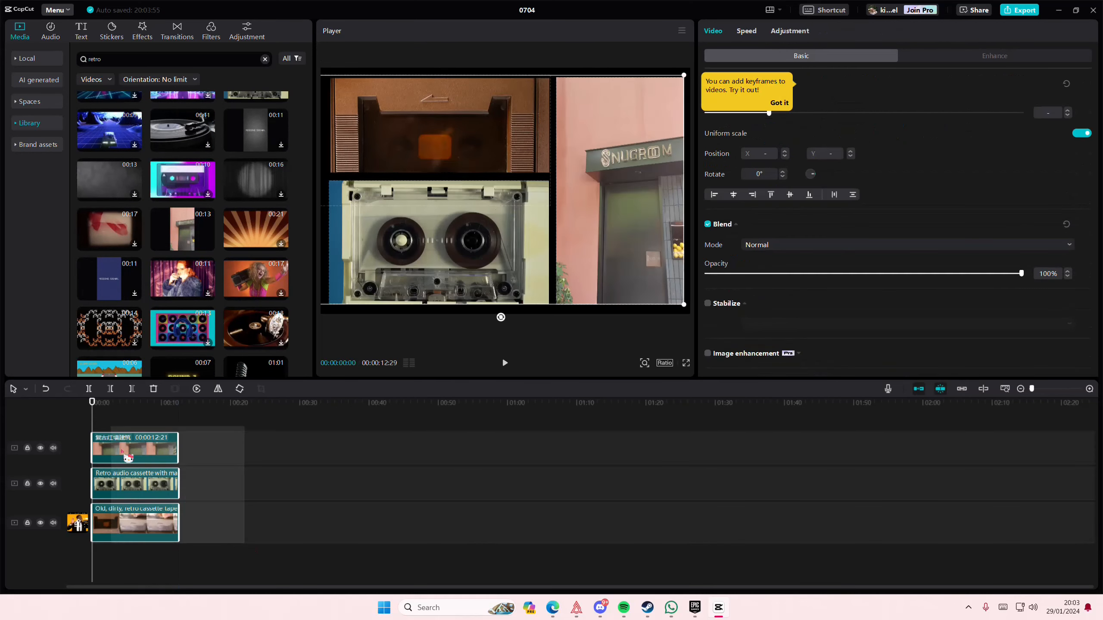
pyautogui.rightClick(149, 494)
pyautogui.click(214, 446)
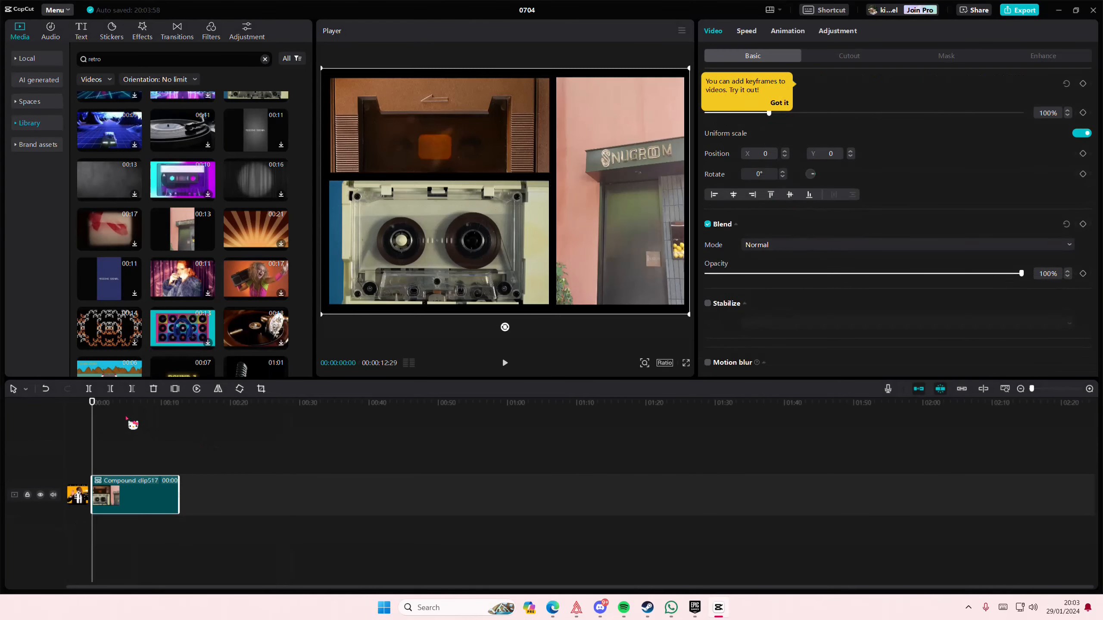
pyautogui.moveTo(134, 479); pyautogui.dragTo(132, 444)
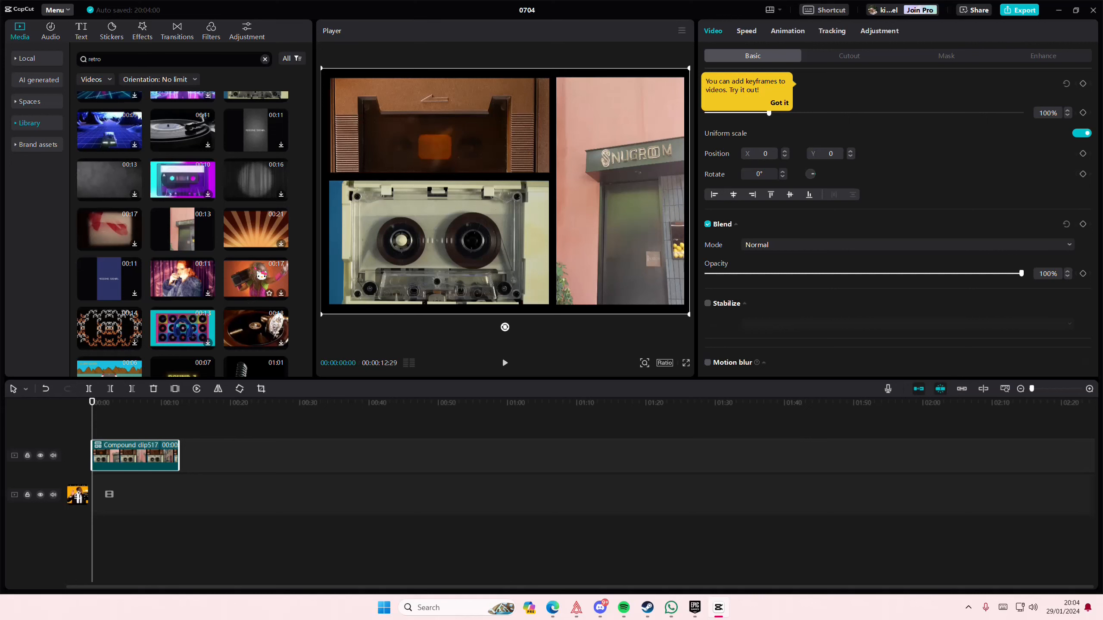
# Step: Add the retro vinyl music device clip from the library to the main track and enlarge it to fill the frame
pyautogui.scroll(-1, 267, 308)
pyautogui.moveTo(261, 273); pyautogui.dragTo(65, 500)
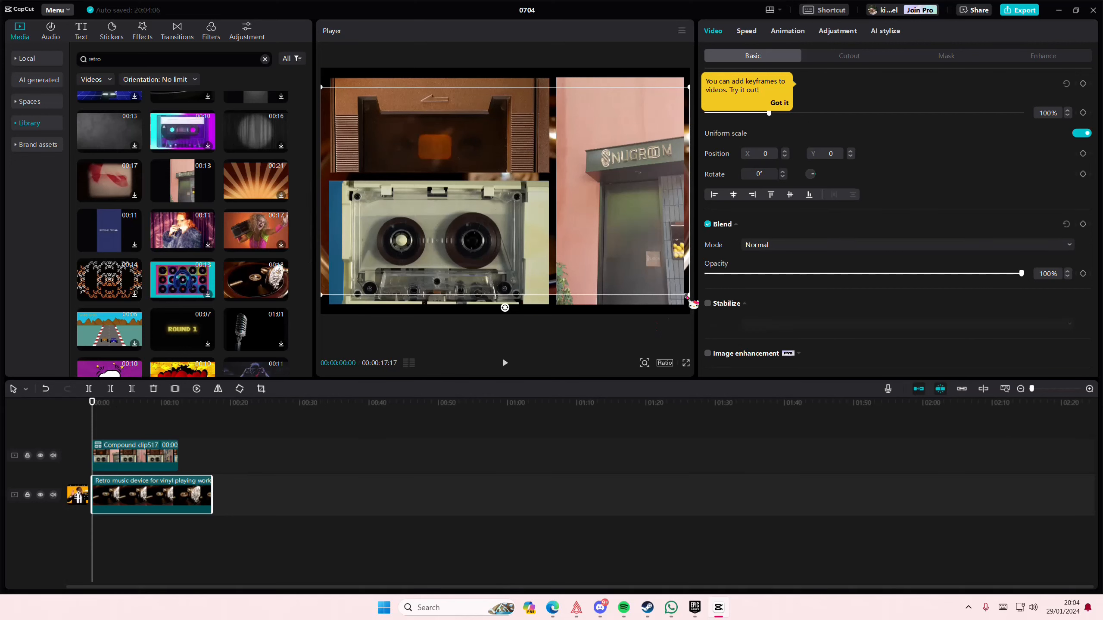
pyautogui.moveTo(693, 303); pyautogui.dragTo(738, 335)
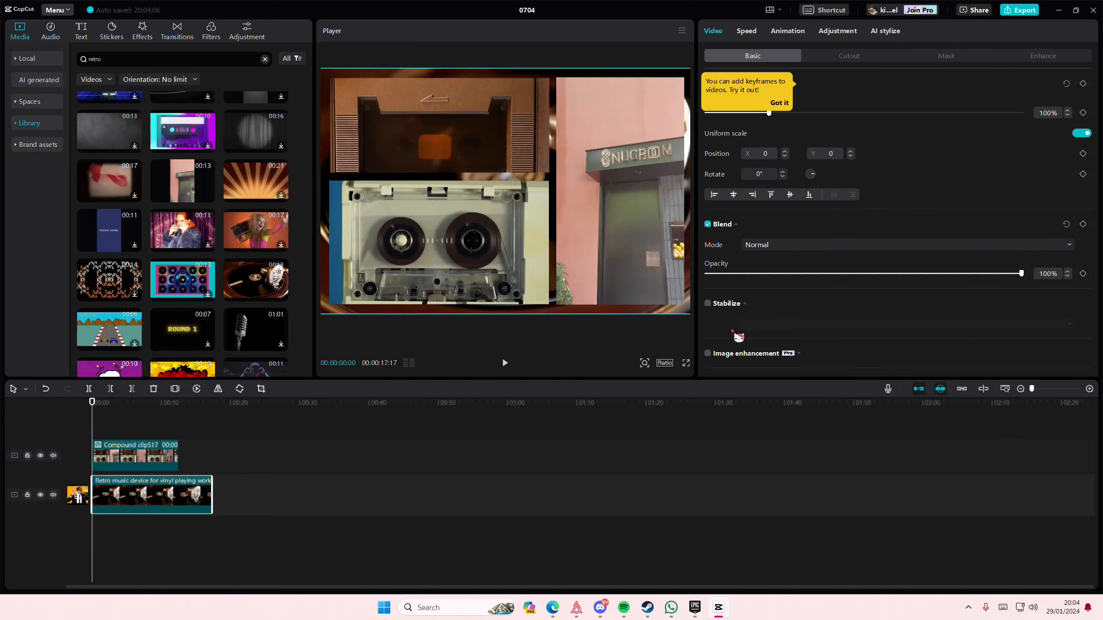
# Step: Add the black library clip between the two tracks, turn it into a freeze frame and extend it to 00:00:12:29
pyautogui.click(264, 58)
pyautogui.moveTo(204, 185); pyautogui.dragTo(92, 479)
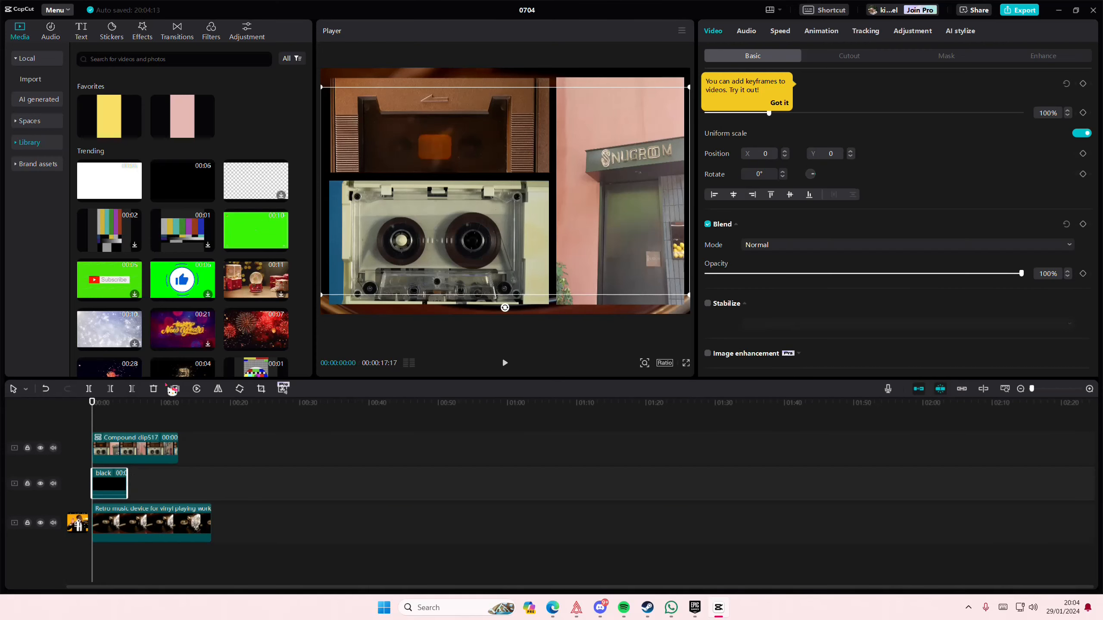
pyautogui.click(178, 390)
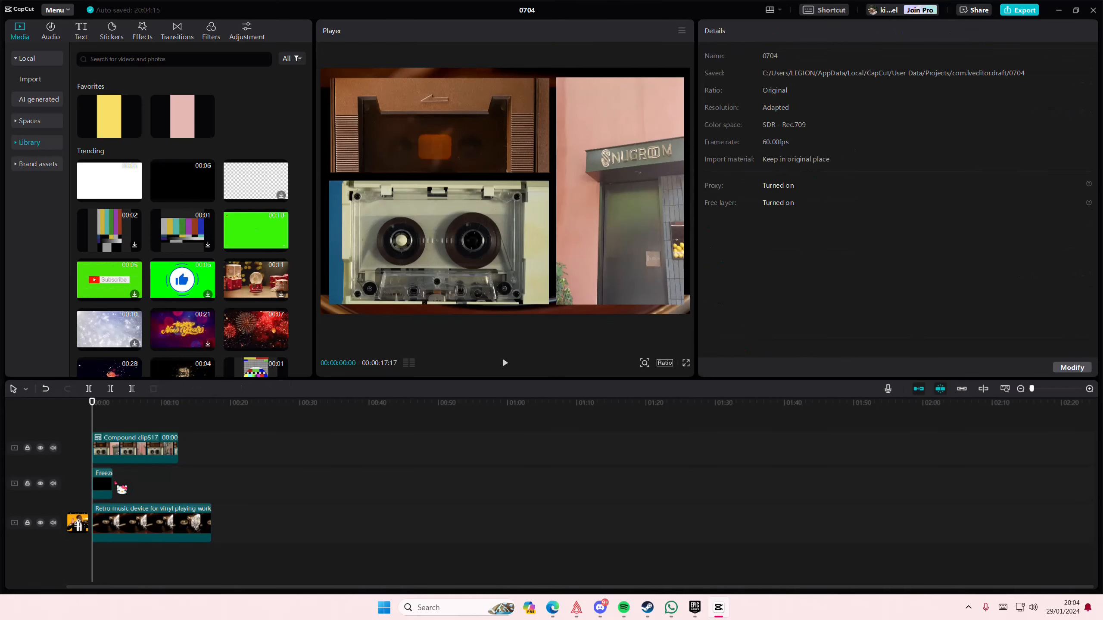
pyautogui.moveTo(112, 481); pyautogui.dragTo(178, 481)
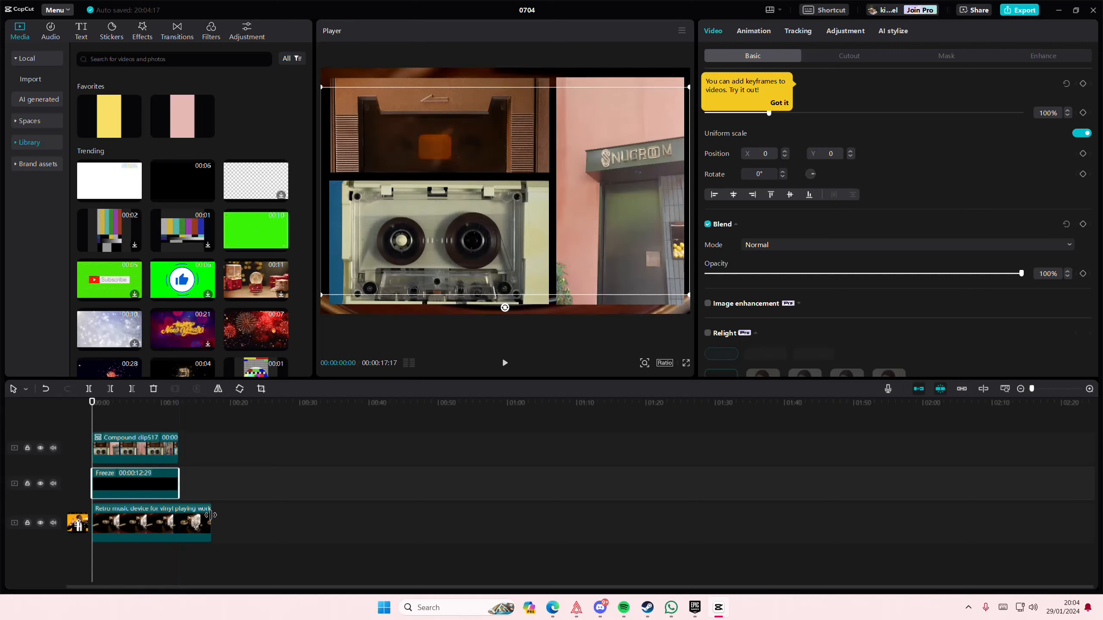
# Step: Trim the vinyl clip to the length of the other clips and scale the black freeze frame to 119%
pyautogui.moveTo(211, 521); pyautogui.dragTo(178, 521)
pyautogui.click(141, 488)
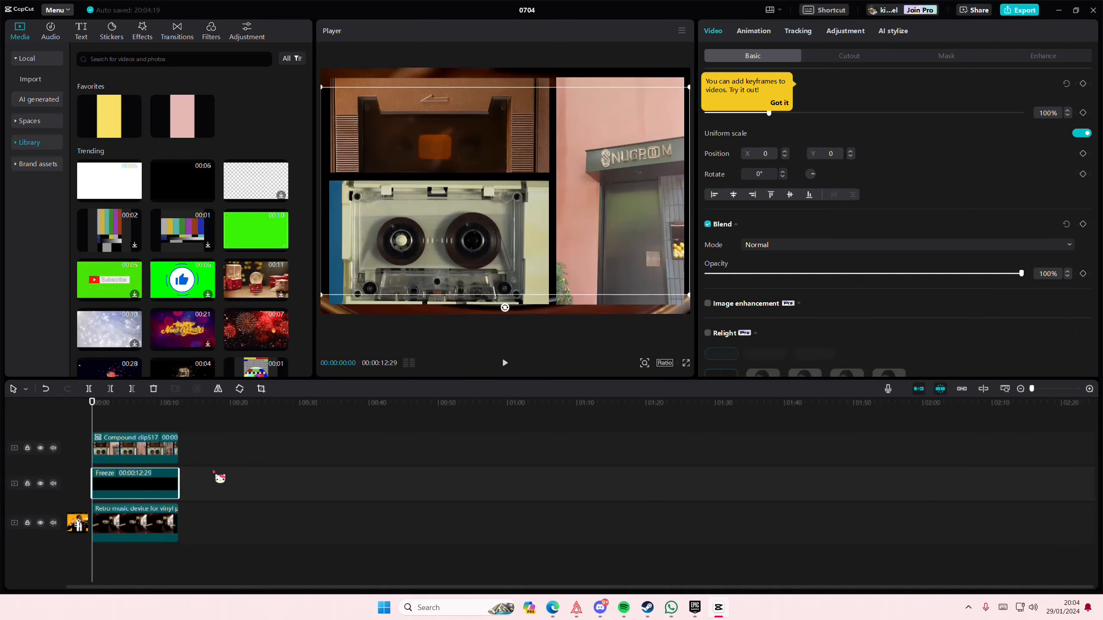
pyautogui.moveTo(690, 302); pyautogui.dragTo(728, 330)
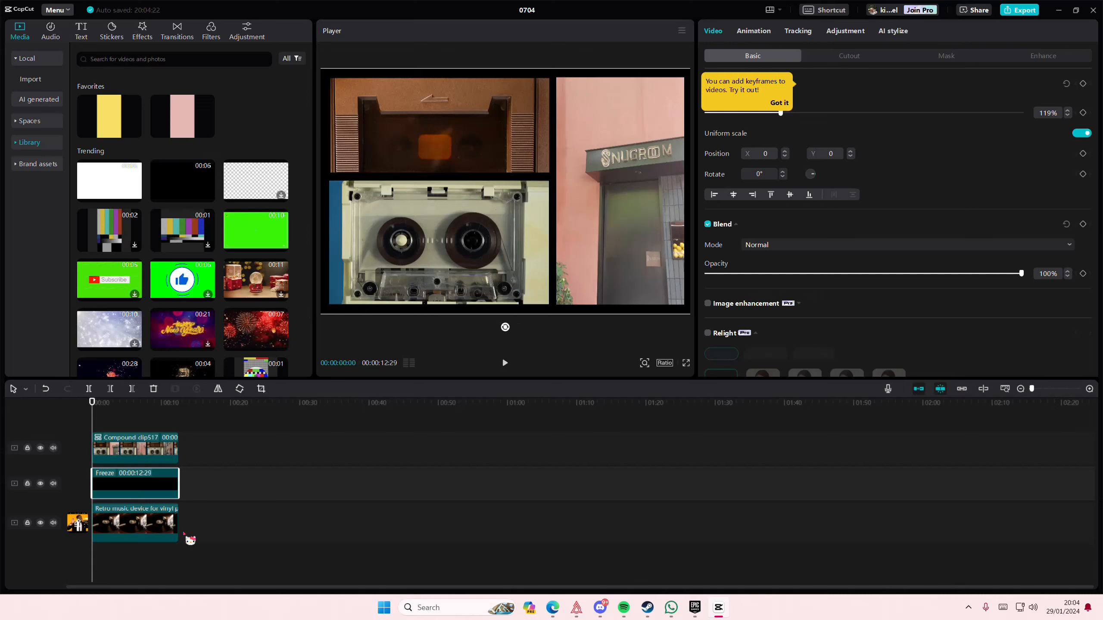
# Step: Reorder the layers with the vinyl clip on top, the black freeze frame in the middle and the compound clip on the main track
pyautogui.moveTo(127, 488); pyautogui.dragTo(116, 433)
pyautogui.hotkey('ctrl', 'a')
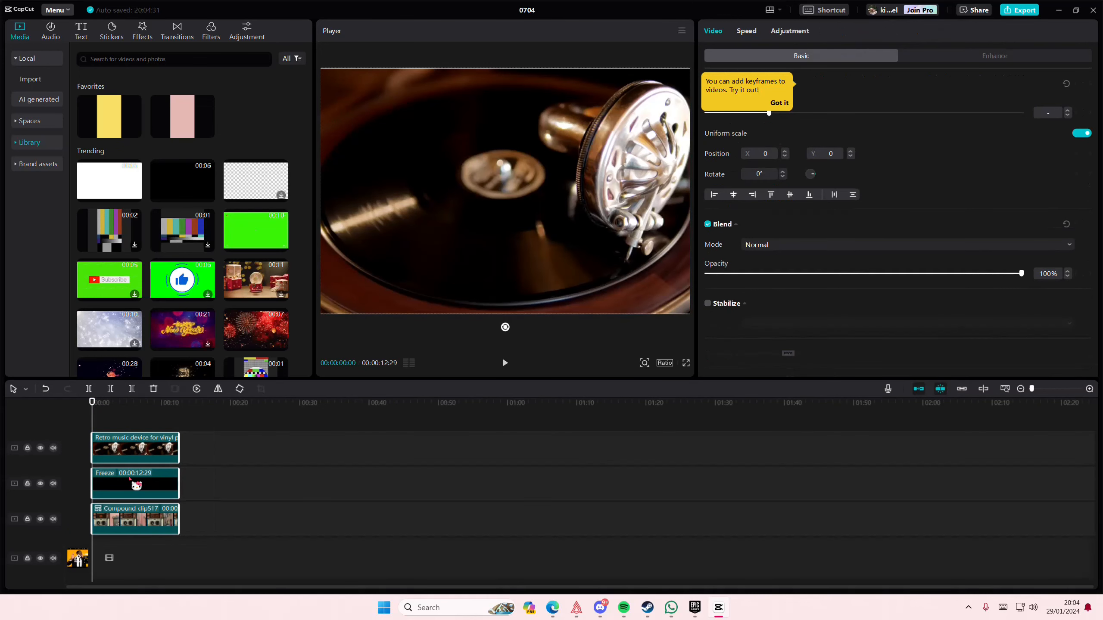
pyautogui.moveTo(131, 479); pyautogui.dragTo(136, 550)
pyautogui.click(204, 477)
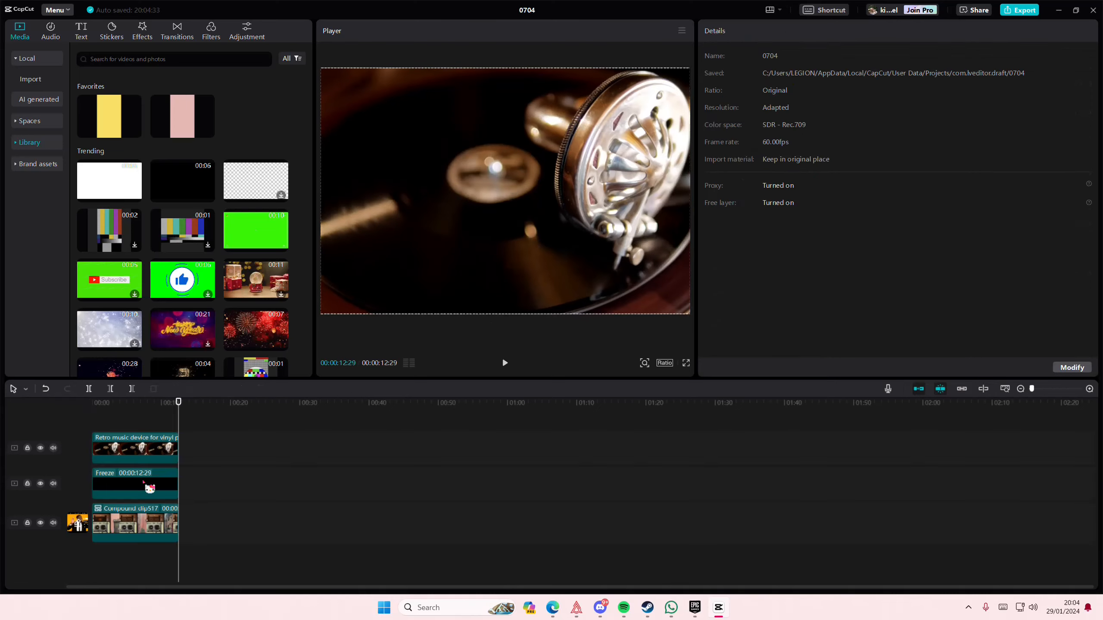
# Step: Shrink the vinyl clip and black freeze frame at the frame's centre, with the freeze frame at 54% as a border behind the vinyl
pyautogui.click(143, 480)
pyautogui.moveTo(218, 481); pyautogui.dragTo(105, 421)
pyautogui.moveTo(779, 113); pyautogui.dragTo(735, 113)
pyautogui.click(142, 425)
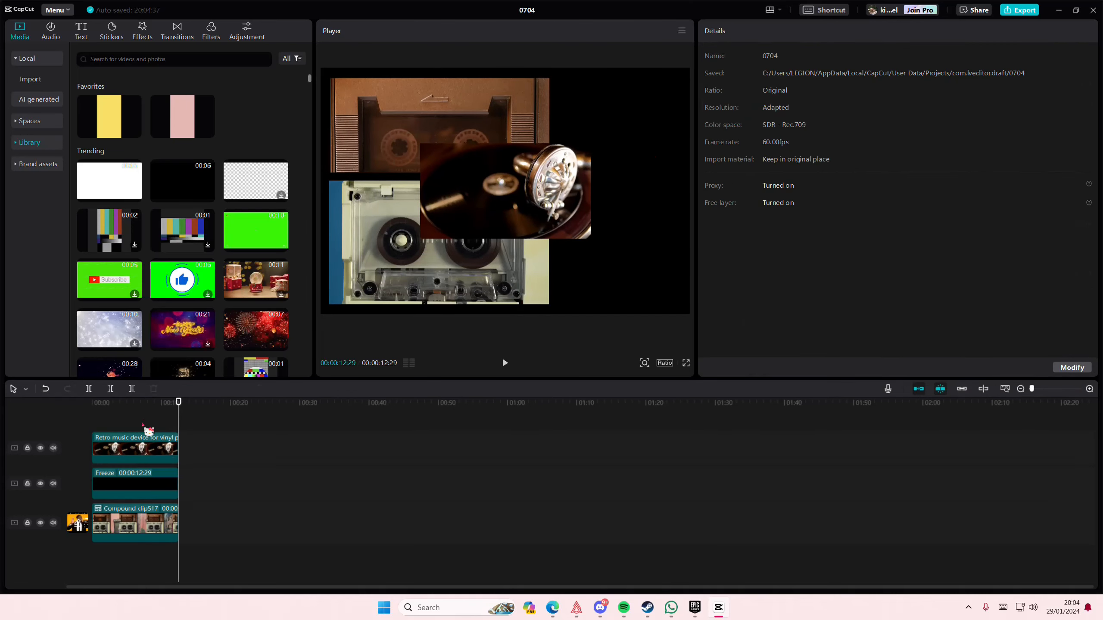
pyautogui.click(151, 481)
pyautogui.moveTo(597, 242); pyautogui.dragTo(611, 265)
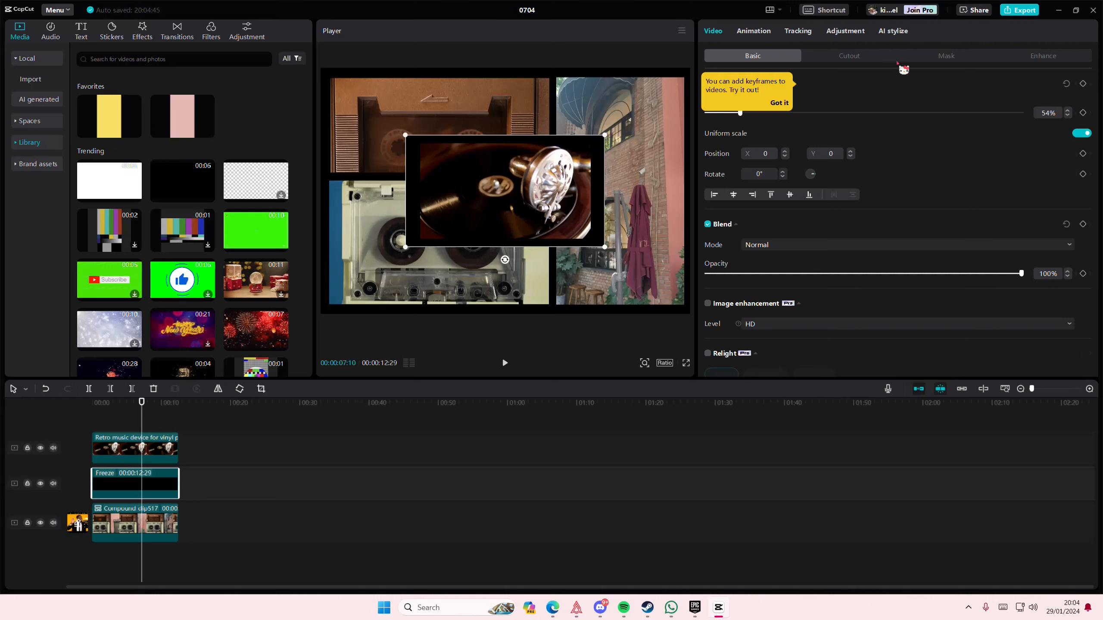
# Step: Apply a Rectangle mask of about 1807 by 1088 to the black freeze frame, leaving an even border around the vinyl clip
pyautogui.click(945, 56)
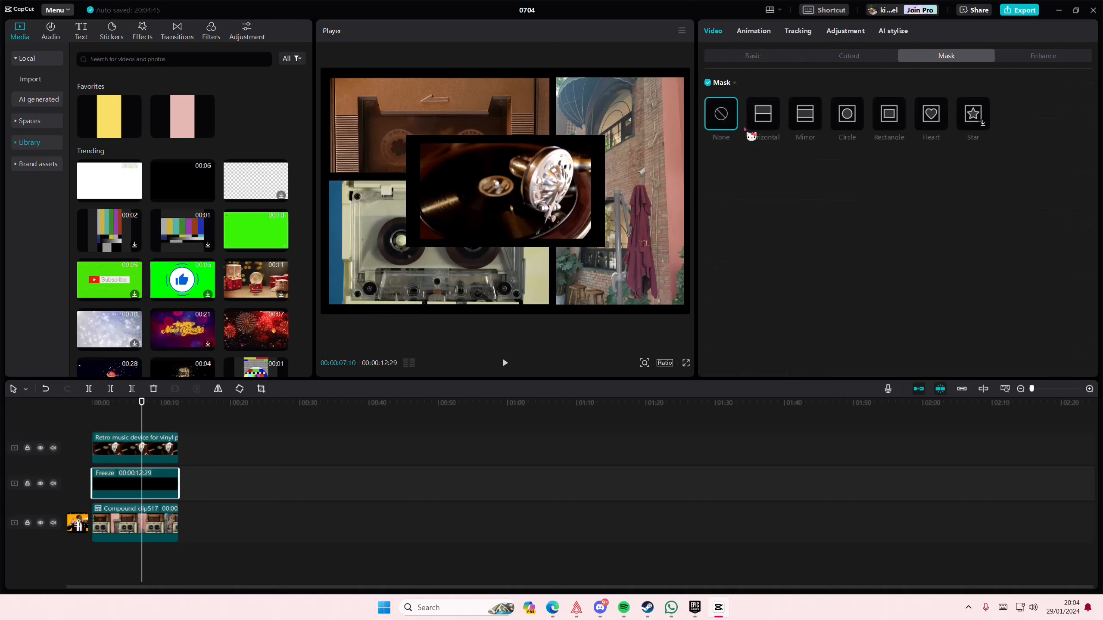
pyautogui.click(889, 114)
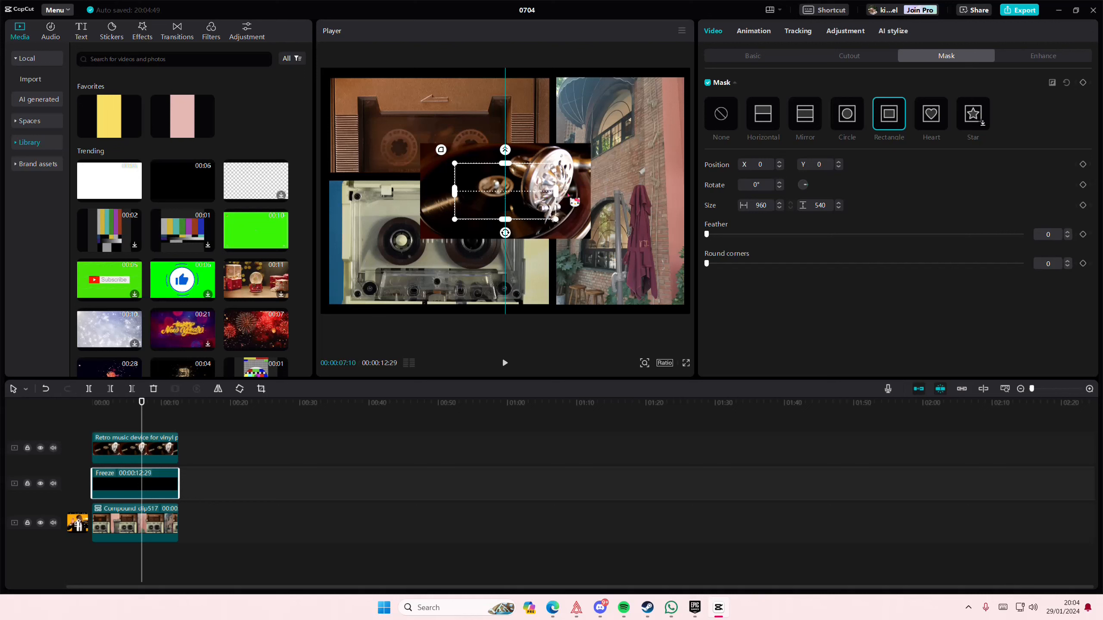
pyautogui.moveTo(555, 191); pyautogui.dragTo(599, 199)
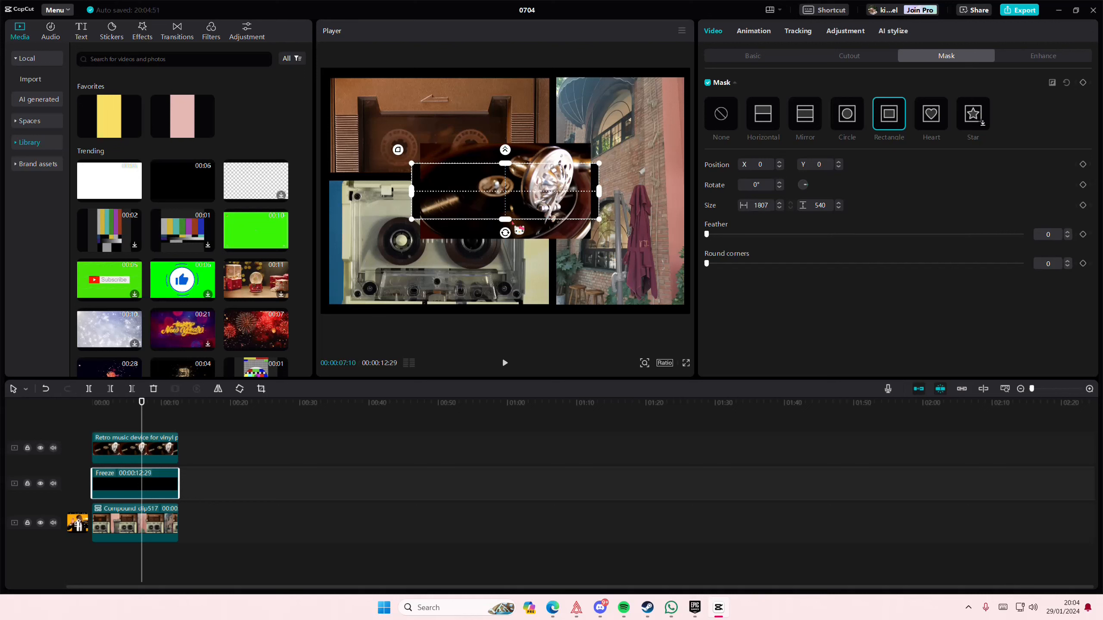
pyautogui.moveTo(513, 222); pyautogui.dragTo(514, 253)
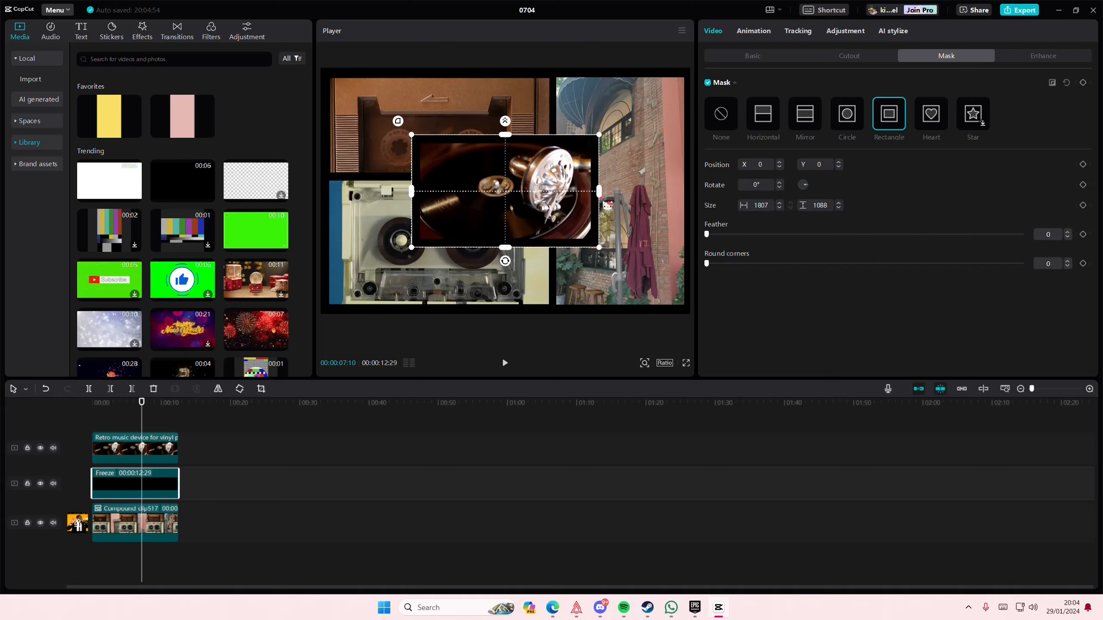
pyautogui.moveTo(600, 196); pyautogui.dragTo(599, 197)
# Step: Reorder the layers with the compound clip on top, the black freeze frame in the middle and the vinyl clip on the main track
pyautogui.moveTo(138, 454); pyautogui.dragTo(130, 432)
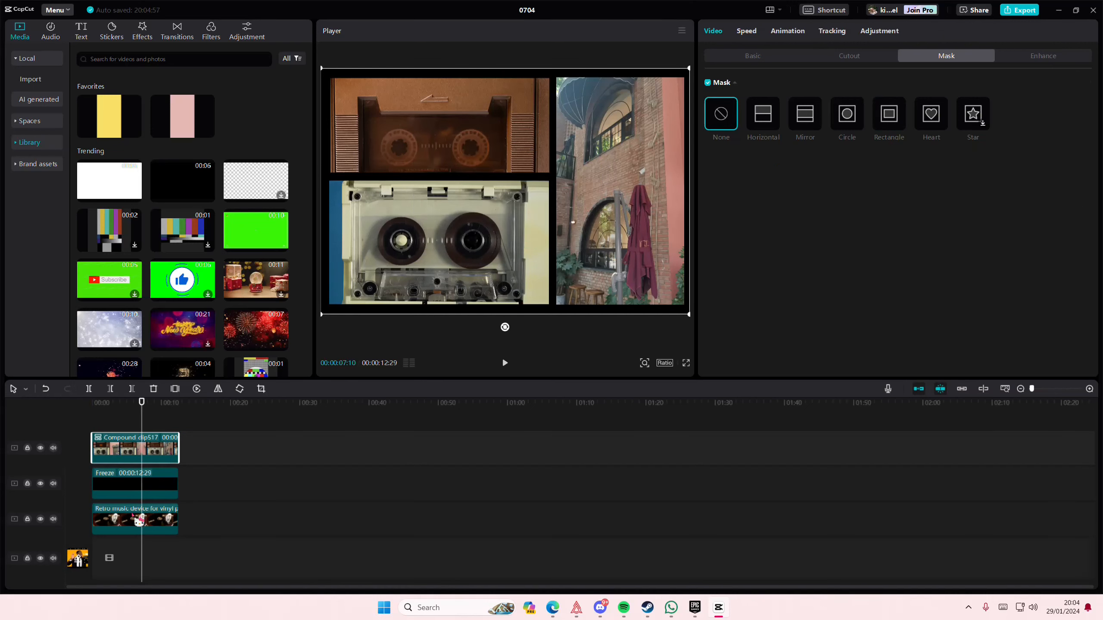
pyautogui.moveTo(139, 521); pyautogui.dragTo(139, 556)
# Step: Enlarge the vinyl clip and the black freeze frame to fill the frame, with the freeze frame at 124% scale
pyautogui.moveTo(595, 243); pyautogui.dragTo(685, 304)
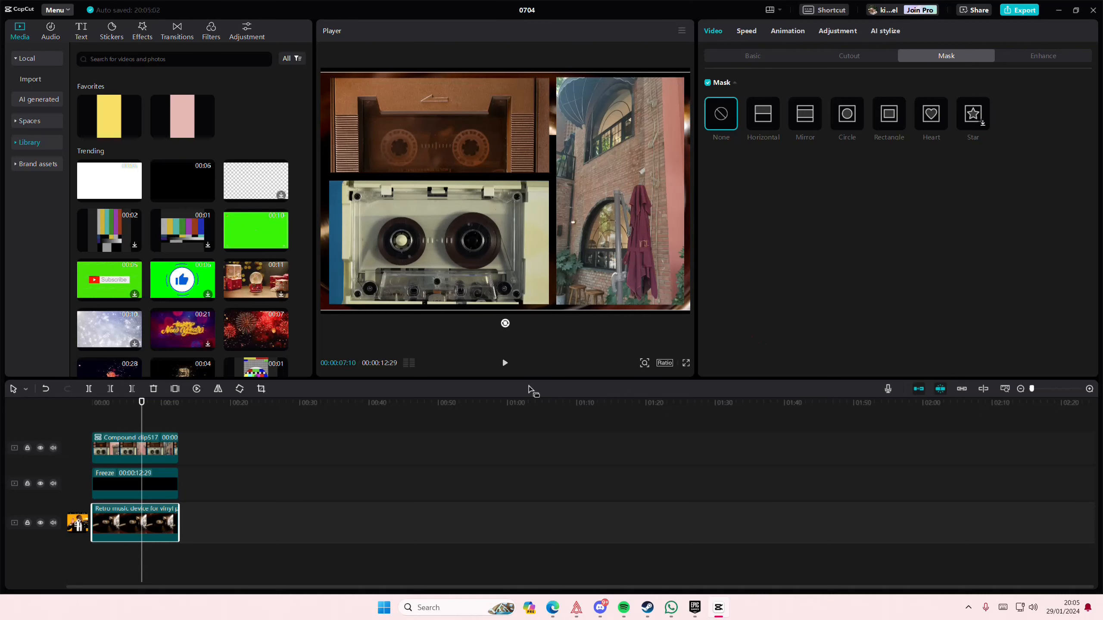
pyautogui.click(130, 484)
pyautogui.moveTo(607, 254); pyautogui.dragTo(714, 315)
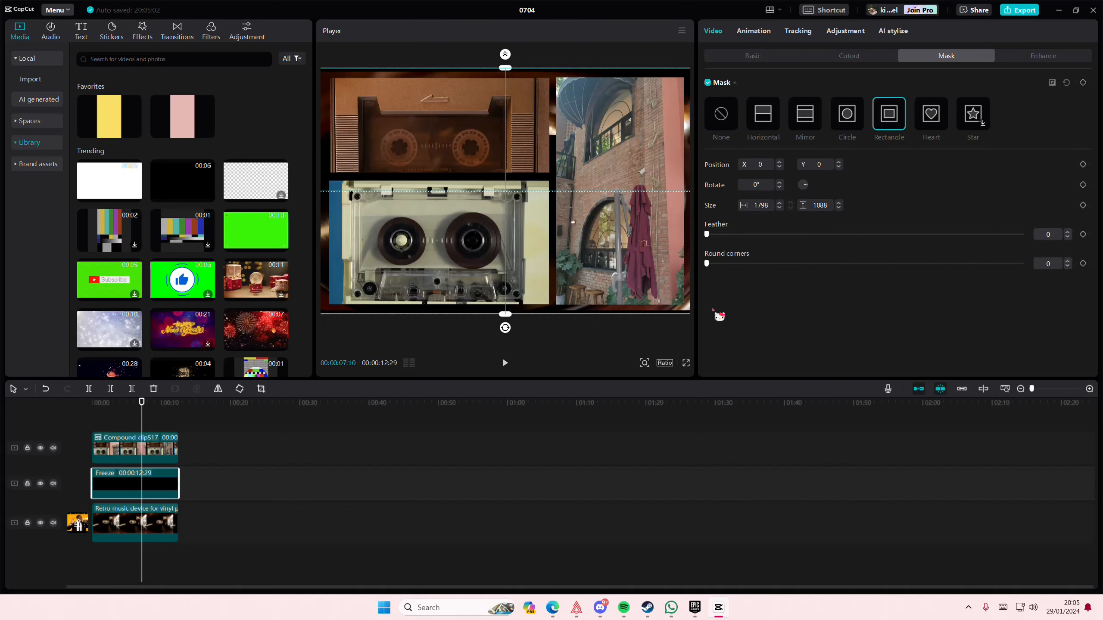
pyautogui.click(132, 425)
pyautogui.click(147, 490)
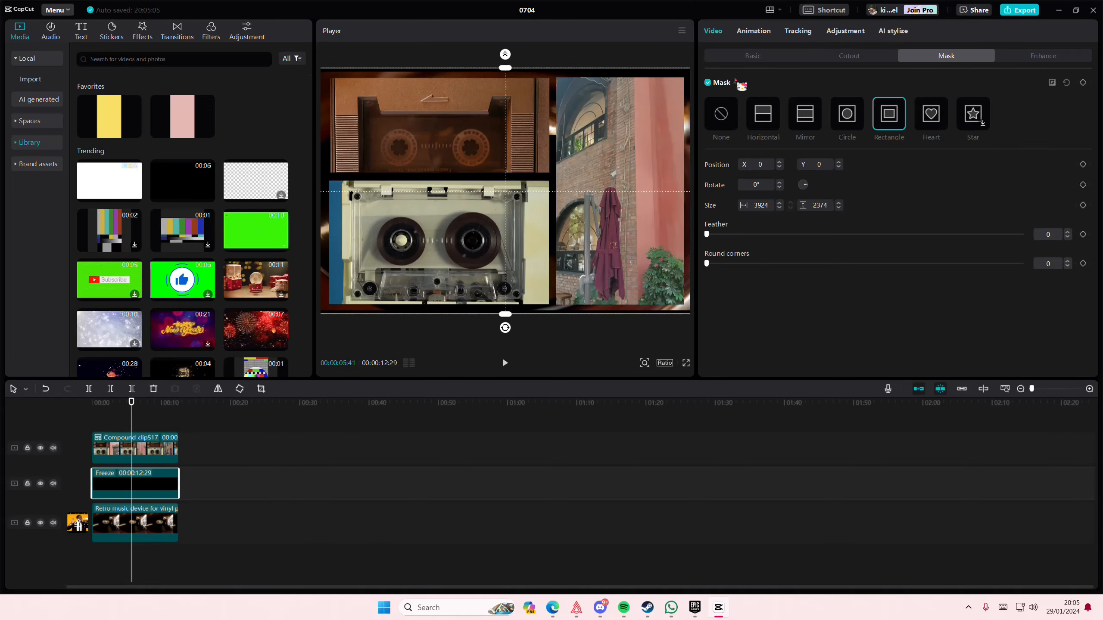
pyautogui.click(740, 56)
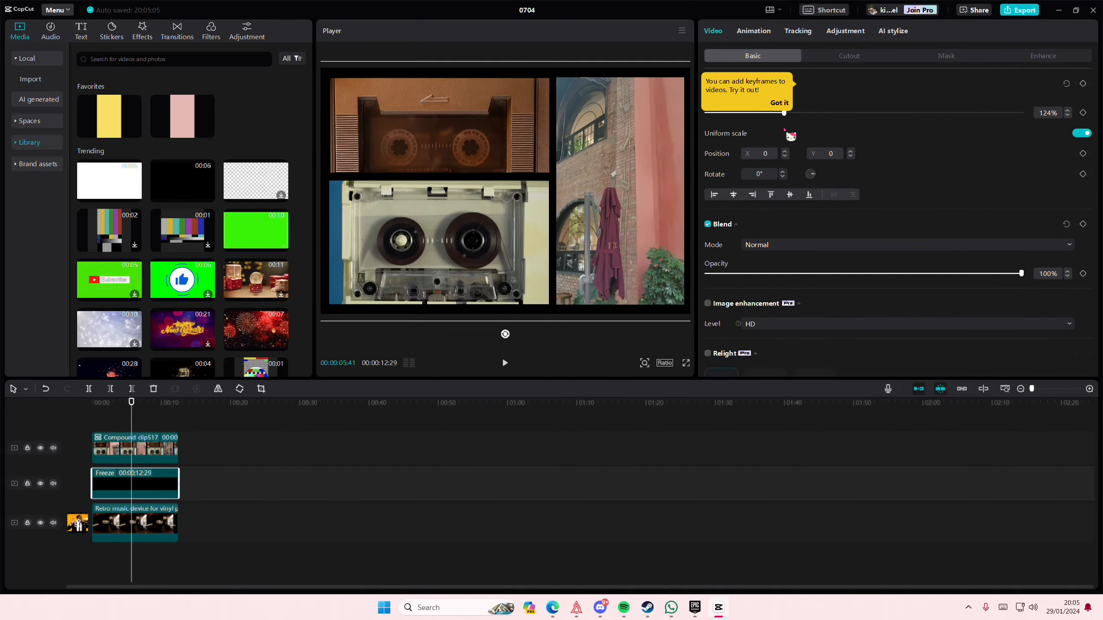
# Step: Apply a Rectangle mask of 960 by 640 to the compound clip and invert it to cut a hole in the centre
pyautogui.click(133, 455)
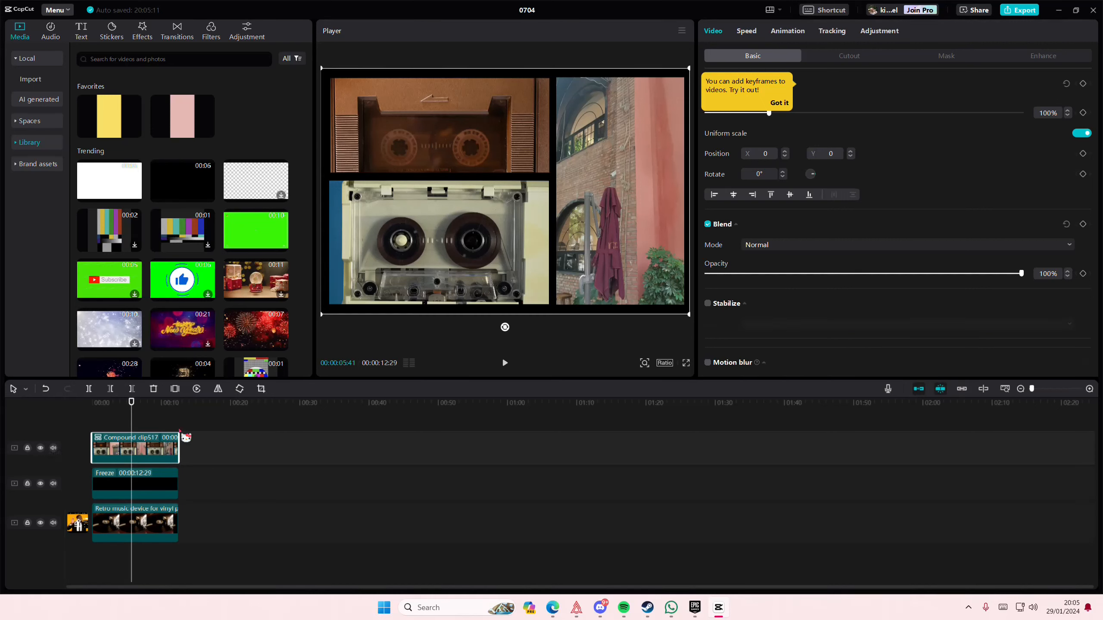
pyautogui.click(949, 64)
pyautogui.click(888, 117)
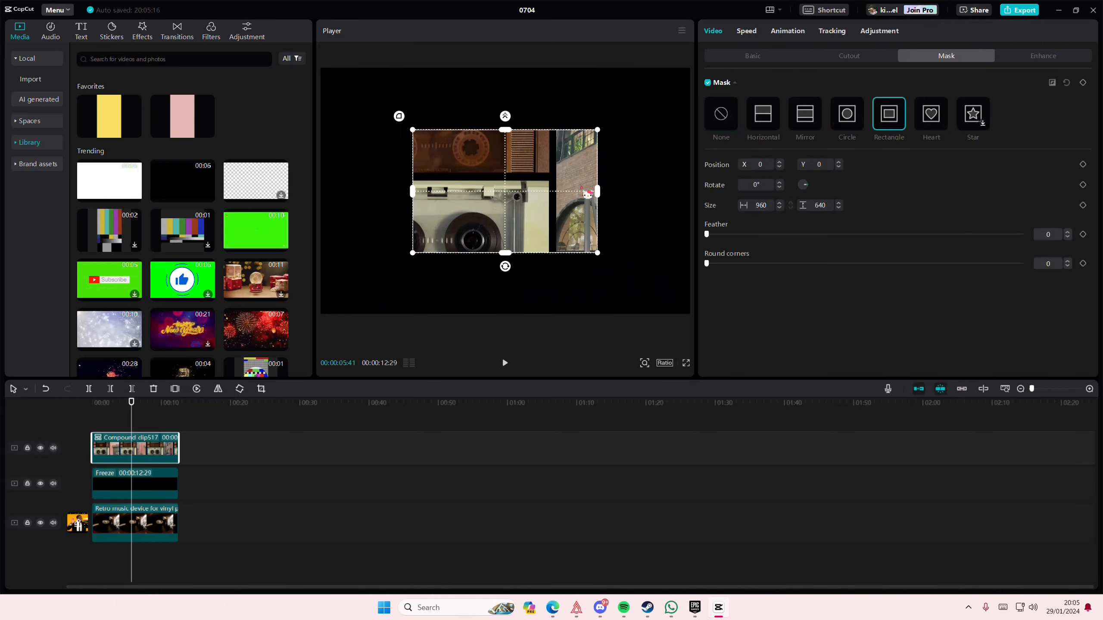
pyautogui.click(1052, 83)
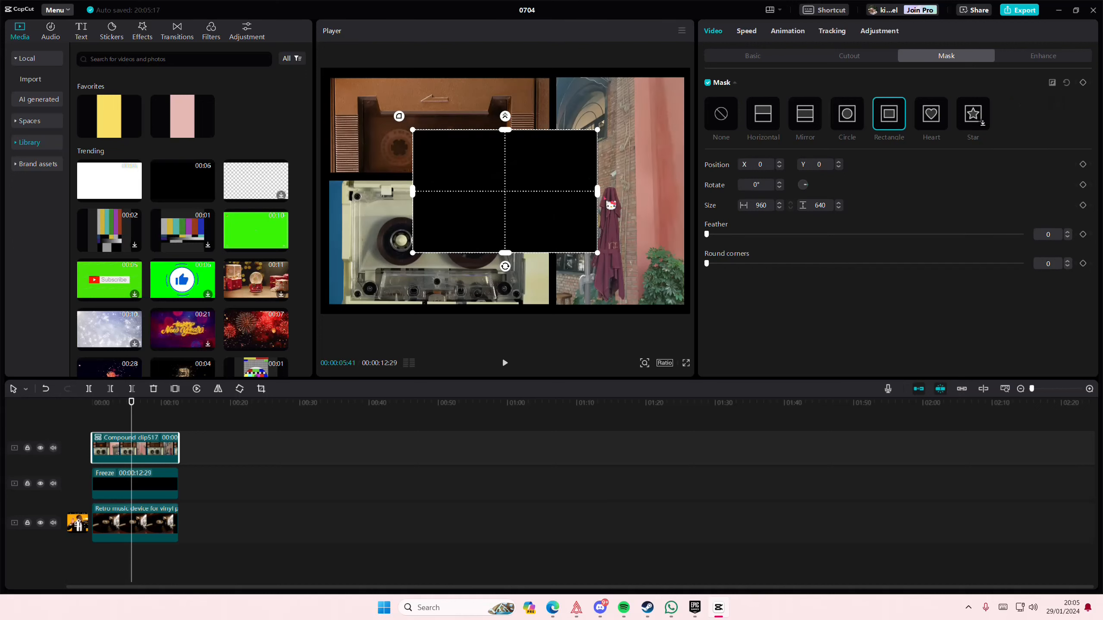
pyautogui.click(596, 257)
# Step: Try a Rectangle mask of about 870 by 490 on the vinyl clip
pyautogui.moveTo(140, 520); pyautogui.dragTo(135, 493)
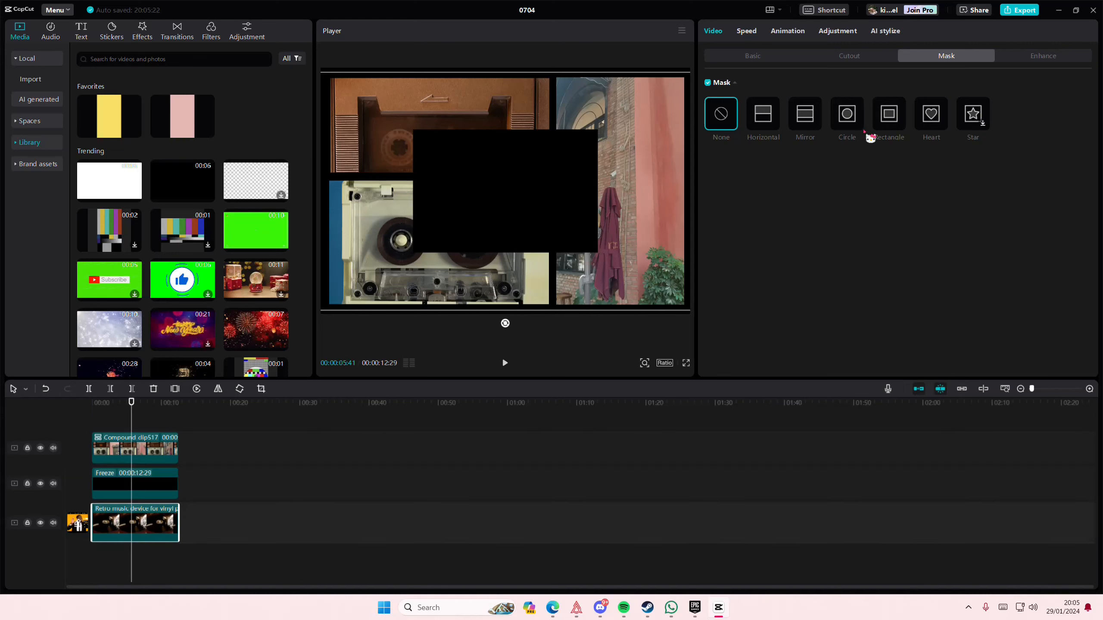
pyautogui.click(881, 131)
pyautogui.moveTo(614, 258); pyautogui.dragTo(605, 257)
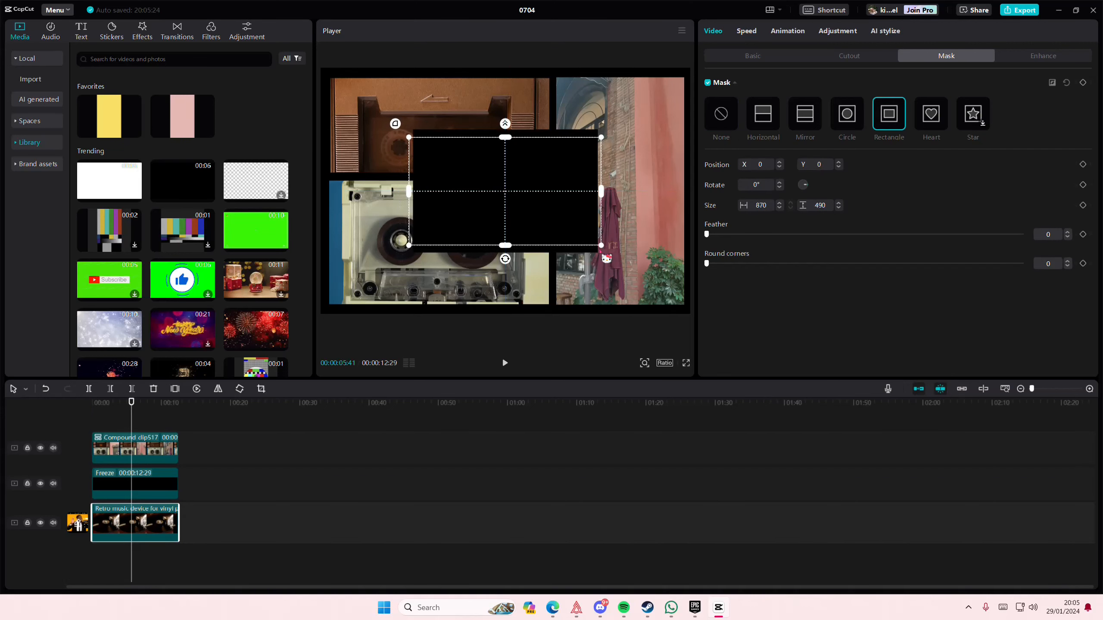
# Step: Shrink the compound clip's mask to about 808 by 539, and invert the black freeze frame's mask and shrink it to about 626 by 391
pyautogui.click(142, 453)
pyautogui.moveTo(604, 253); pyautogui.dragTo(584, 244)
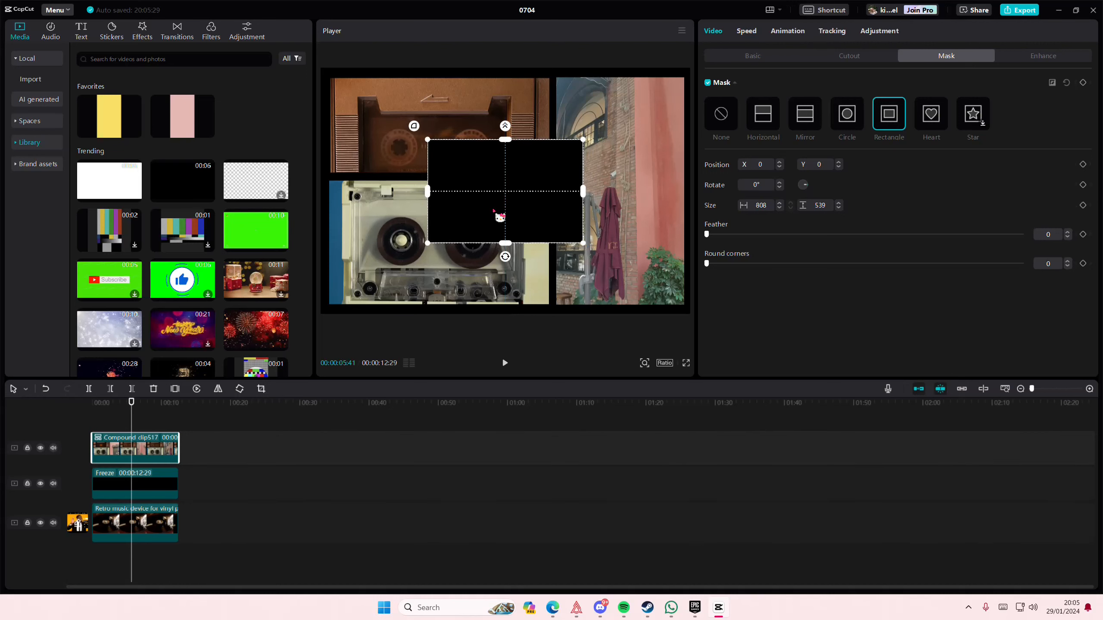
pyautogui.click(111, 527)
pyautogui.click(139, 489)
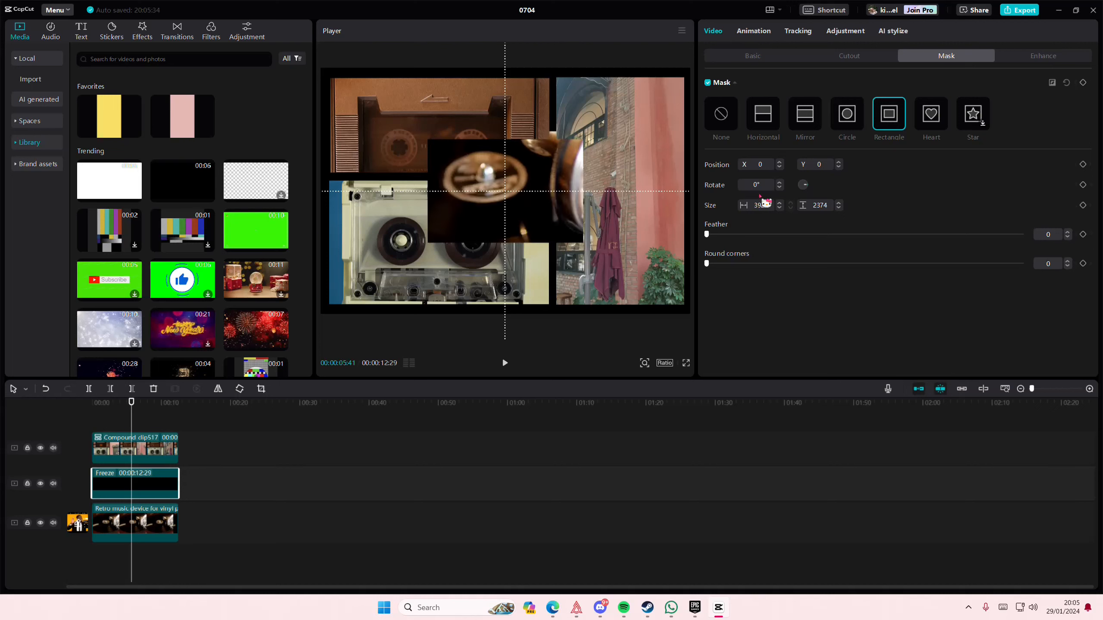
pyautogui.moveTo(615, 258); pyautogui.dragTo(575, 232)
pyautogui.moveTo(576, 195); pyautogui.dragTo(577, 195)
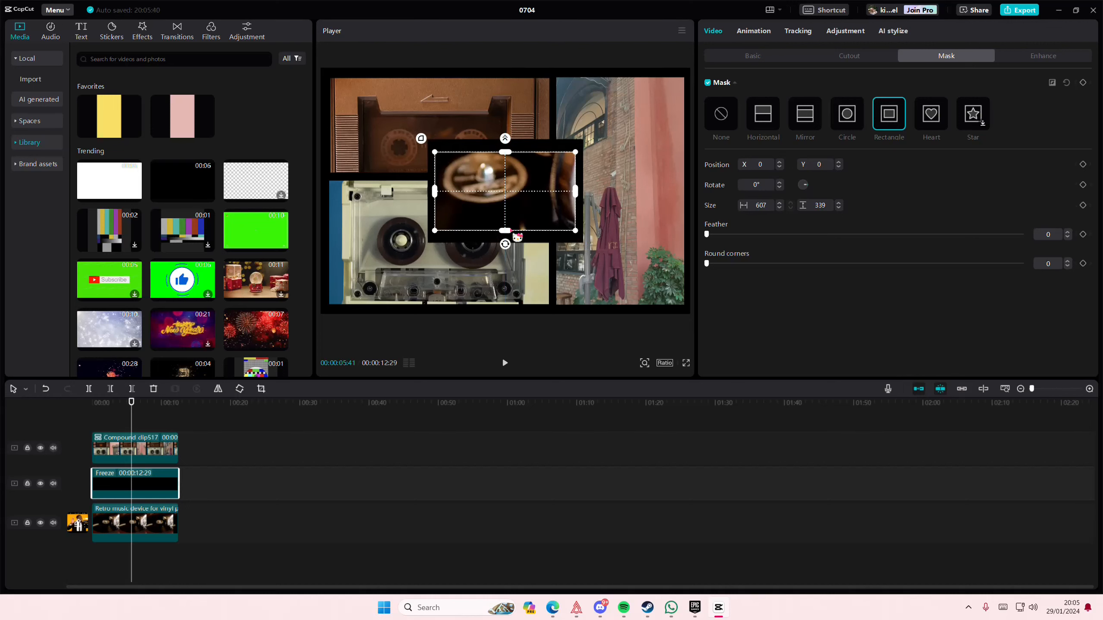
pyautogui.moveTo(508, 230); pyautogui.dragTo(509, 237)
pyautogui.moveTo(575, 194); pyautogui.dragTo(586, 198)
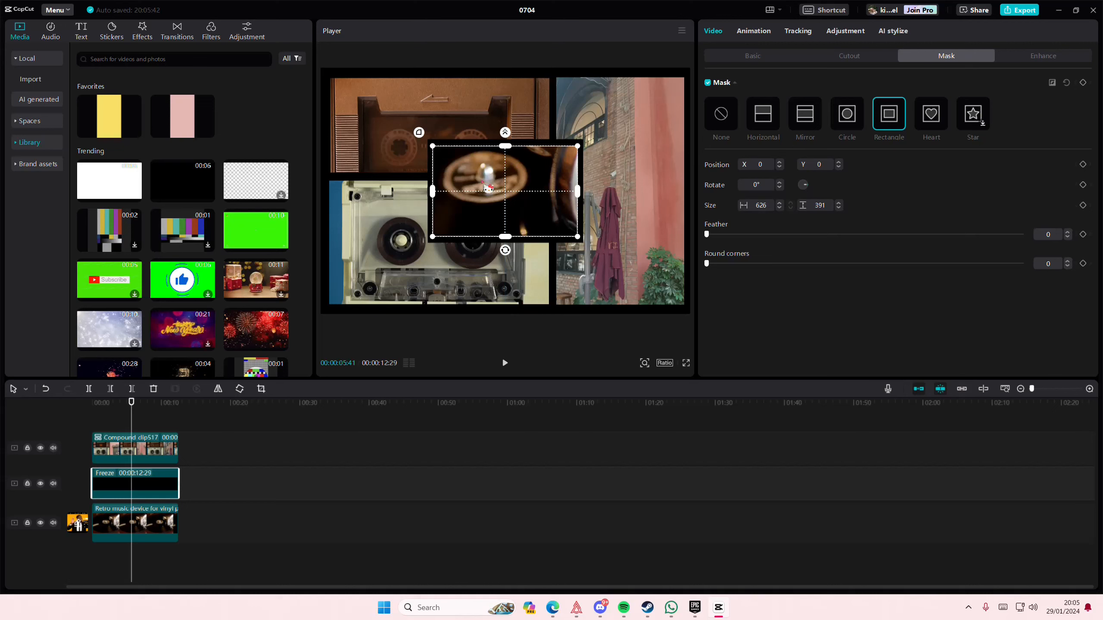
# Step: Add a mask keyframe to the black freeze frame at the start of the timeline
pyautogui.click(93, 425)
pyautogui.click(108, 497)
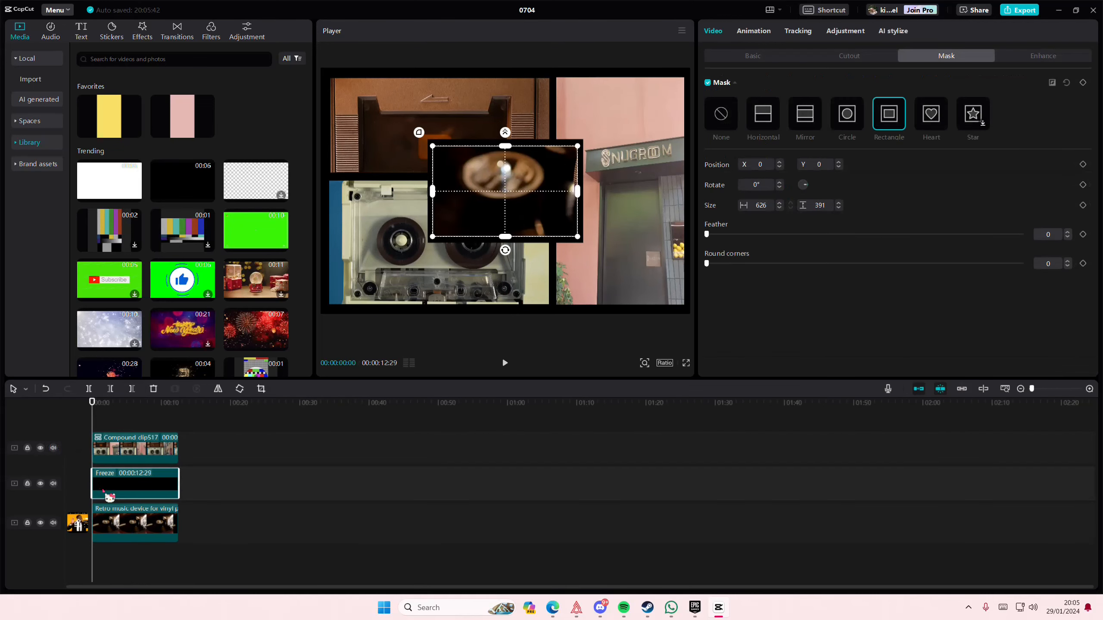
pyautogui.click(103, 523)
pyautogui.click(97, 427)
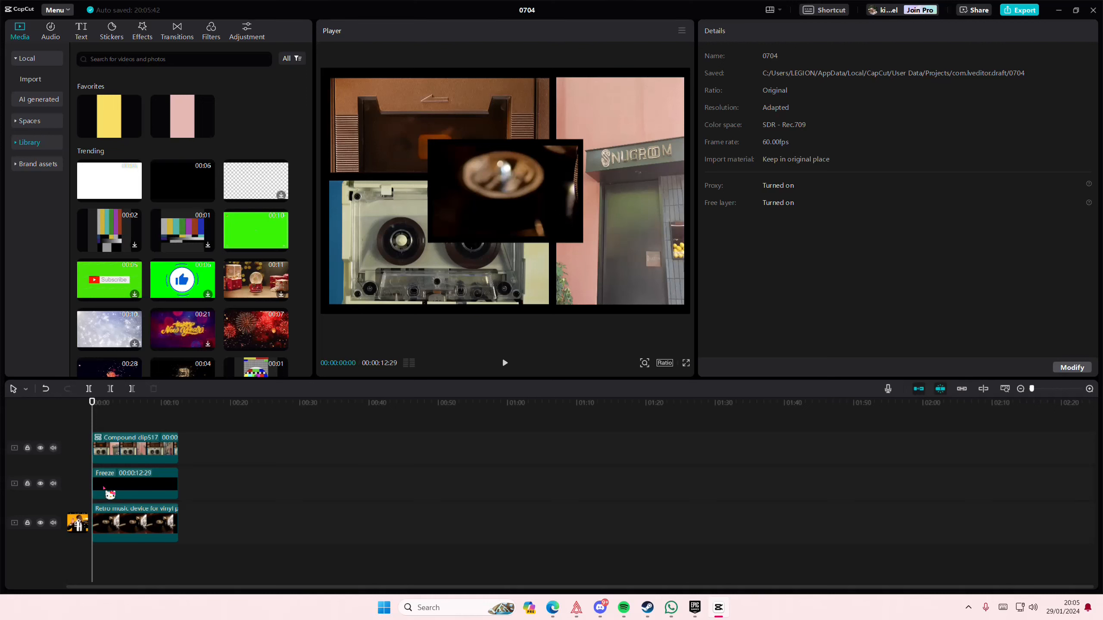
pyautogui.click(123, 488)
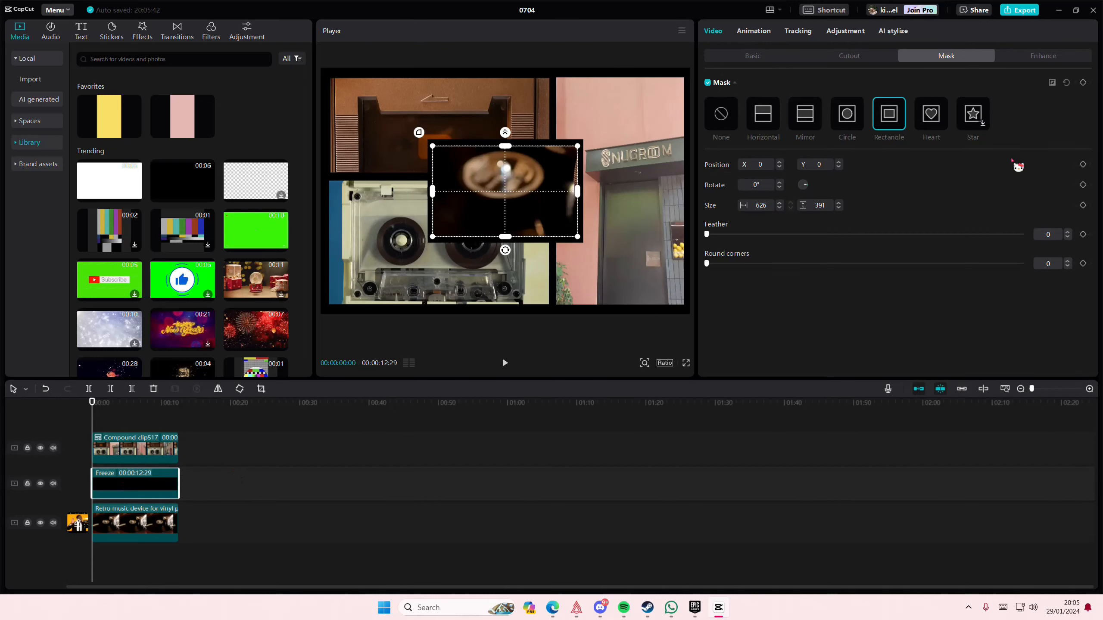
pyautogui.click(1083, 82)
# Step: Enlarge the black freeze frame's mask to about 1521 by 952 at the clip's end, 00:00:12:29
pyautogui.click(154, 424)
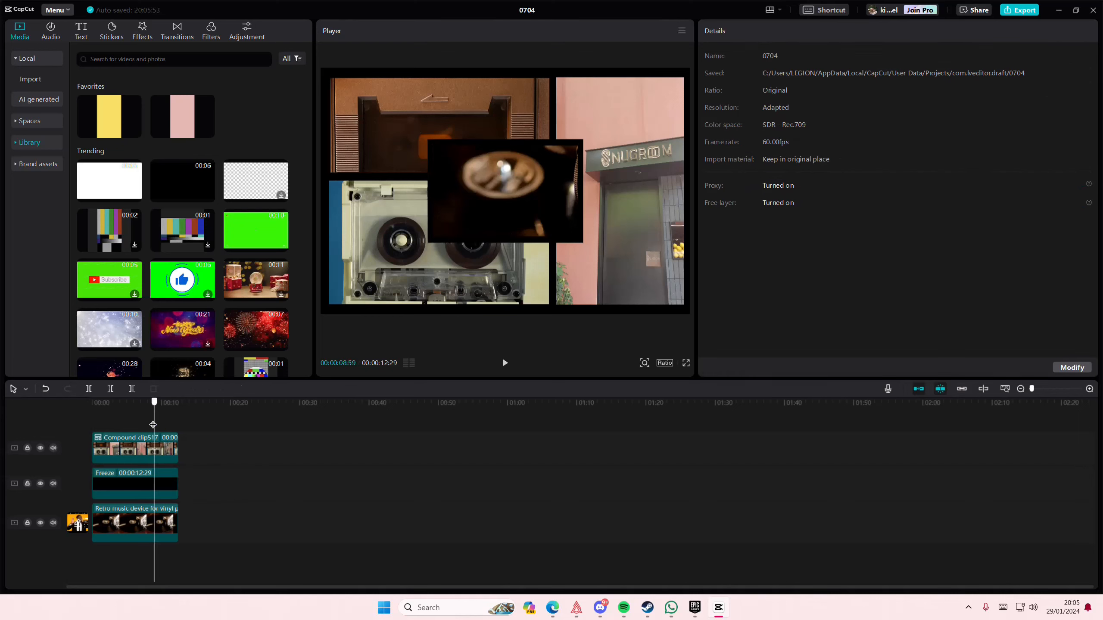
pyautogui.moveTo(153, 424); pyautogui.dragTo(177, 434)
pyautogui.click(158, 482)
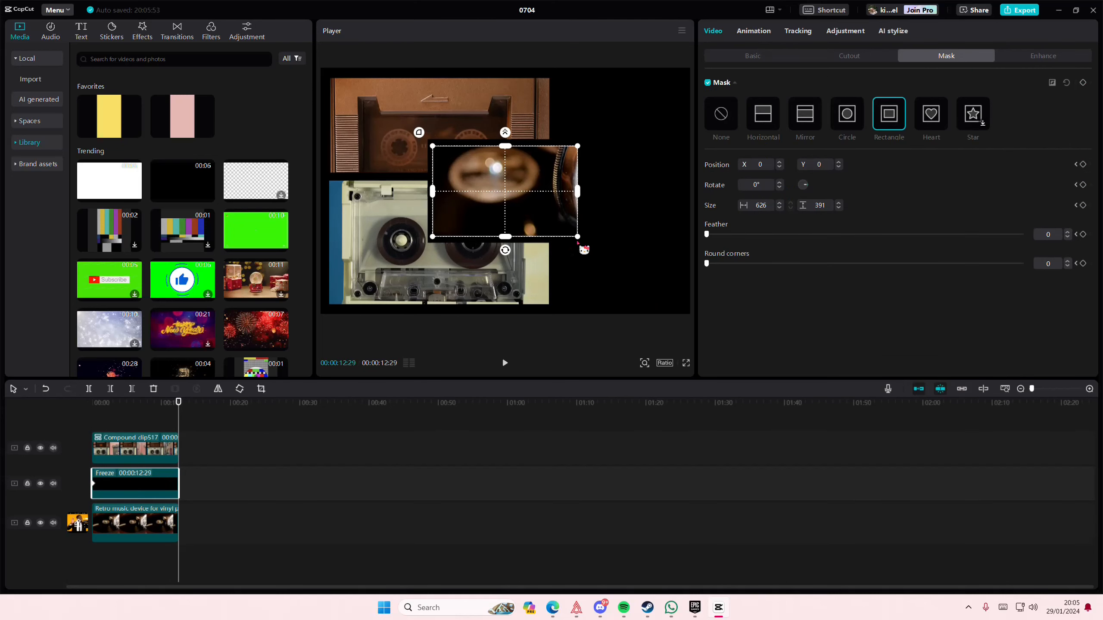
pyautogui.moveTo(577, 243); pyautogui.dragTo(682, 305)
pyautogui.hotkey('ctrl', 'z')
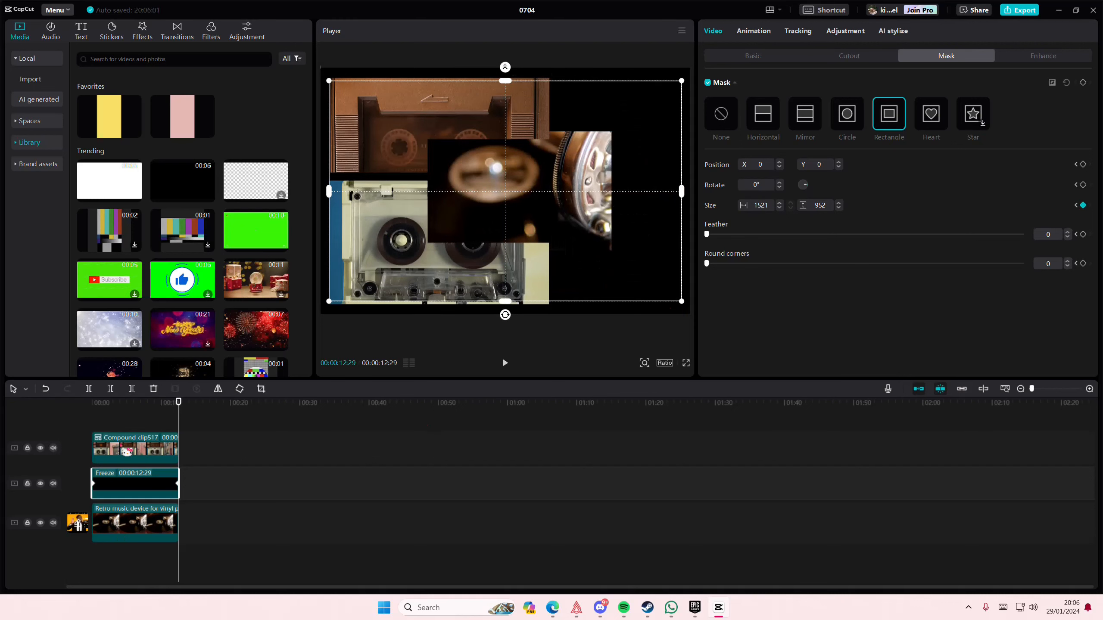
# Step: Add a mask keyframe to the compound clip at the start of the timeline
pyautogui.click(115, 429)
pyautogui.click(75, 437)
pyautogui.click(127, 452)
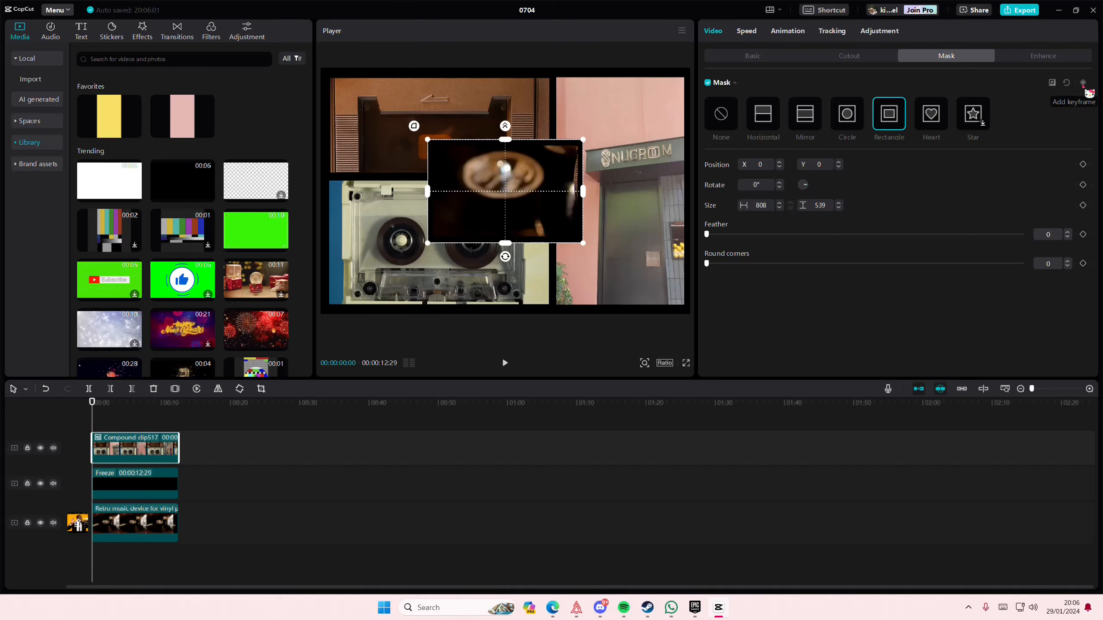
# Step: Enlarge the compound clip's mask to nearly the full frame at the clip's end, 00:00:12:29
pyautogui.click(156, 423)
pyautogui.click(180, 429)
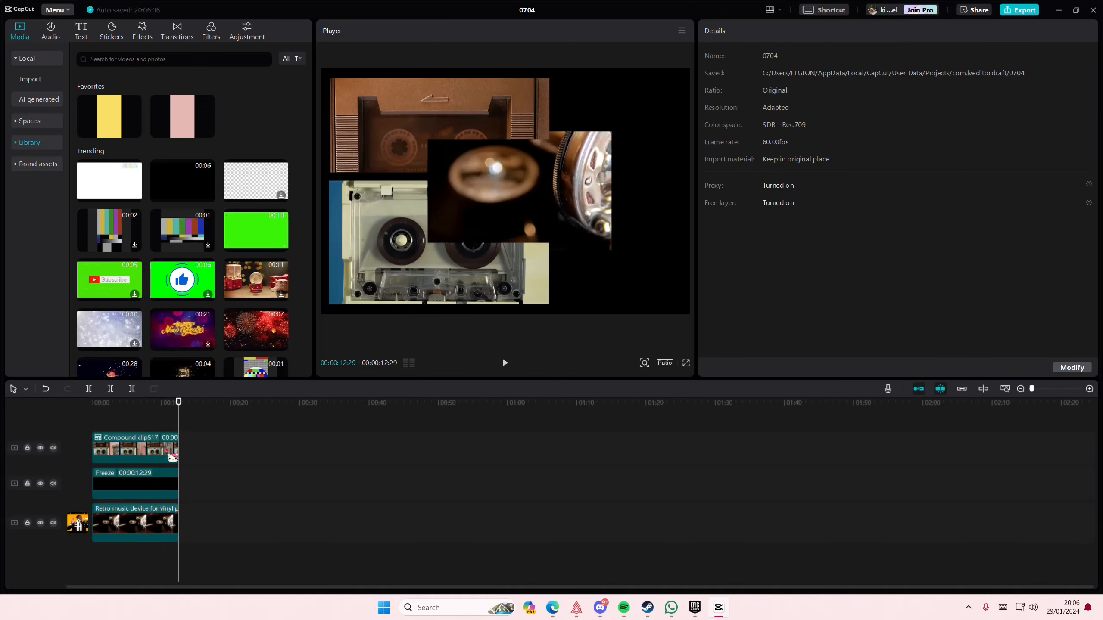
pyautogui.click(170, 456)
pyautogui.moveTo(584, 244); pyautogui.dragTo(686, 305)
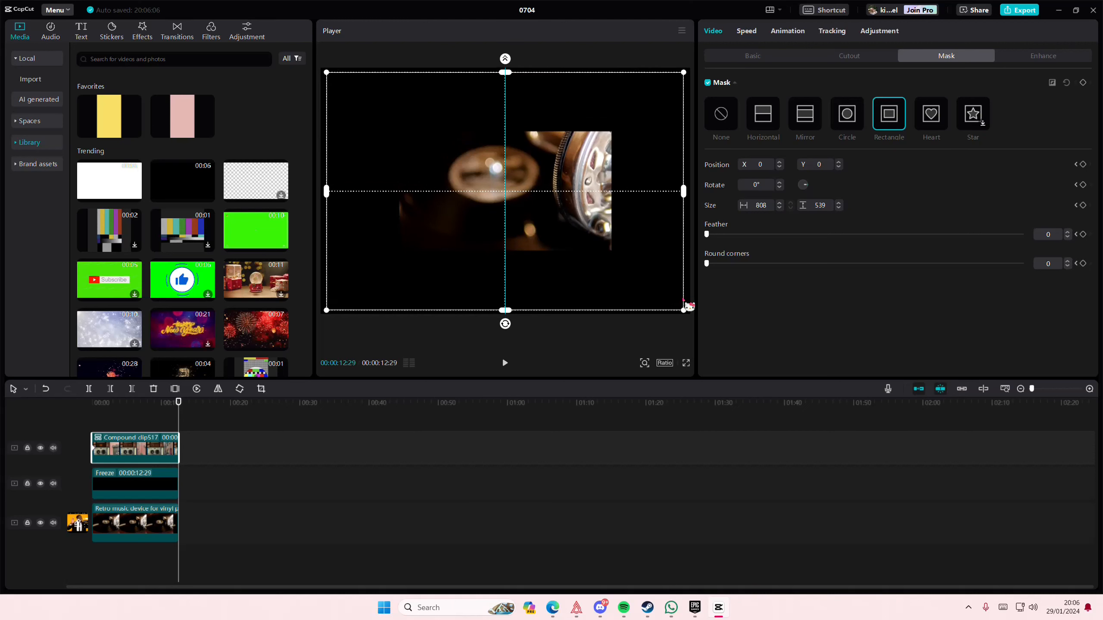
# Step: Remove the mask from the vinyl clip and play the animation from the start of the timeline
pyautogui.click(146, 537)
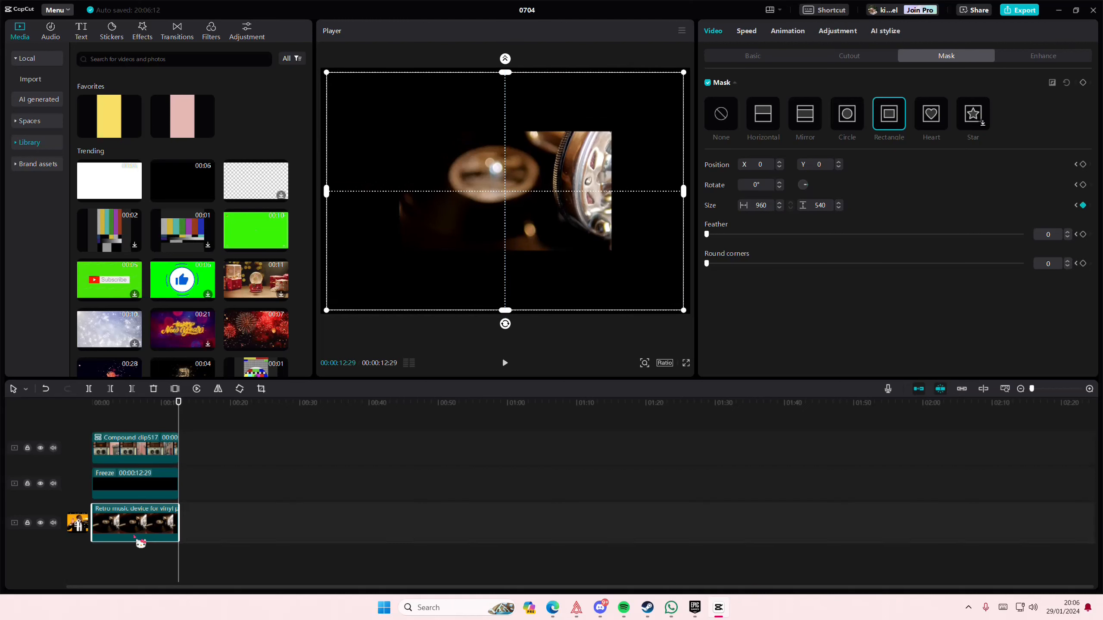
pyautogui.click(716, 126)
pyautogui.click(113, 422)
pyautogui.click(84, 420)
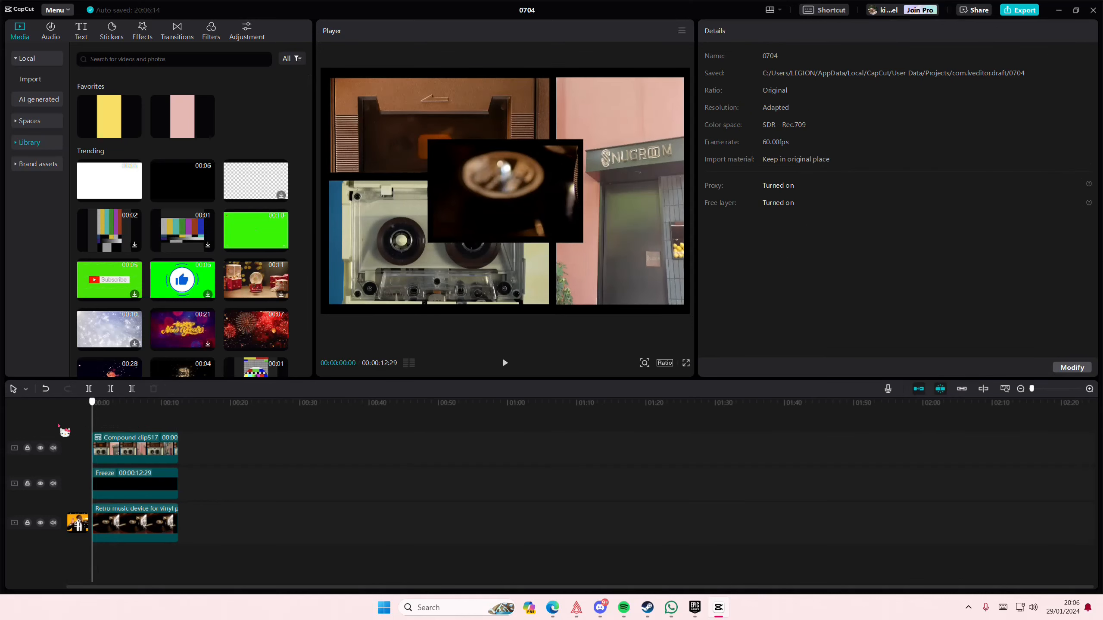
pyautogui.press('space')
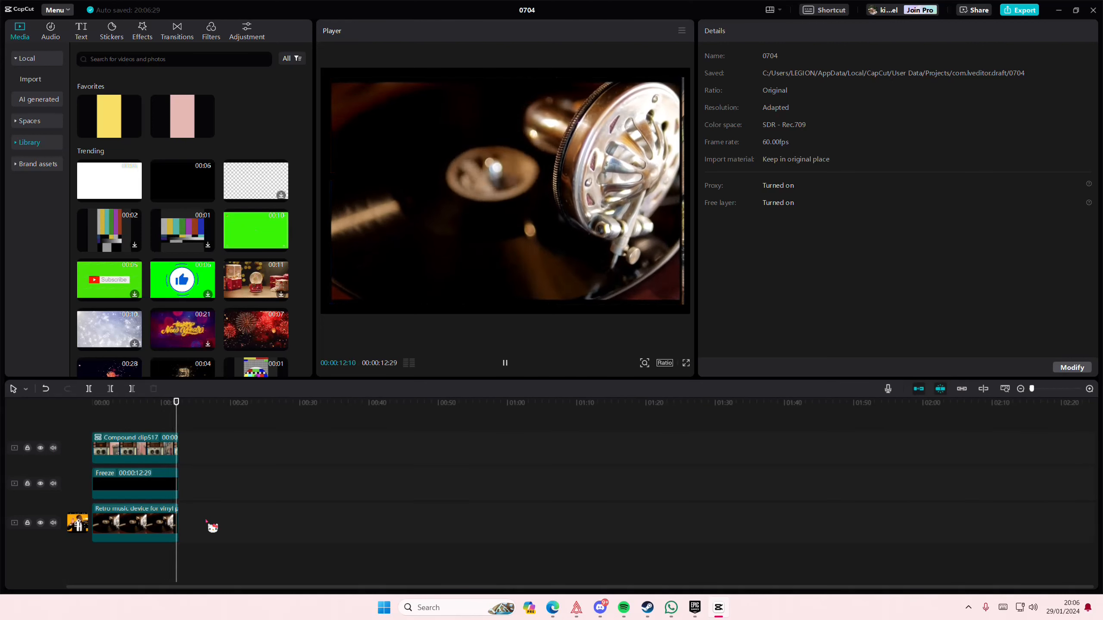
# Step: Extend the vinyl clip and the black freeze frame to 00:00:17:17 and play back the mask animation
pyautogui.moveTo(177, 524); pyautogui.dragTo(256, 524)
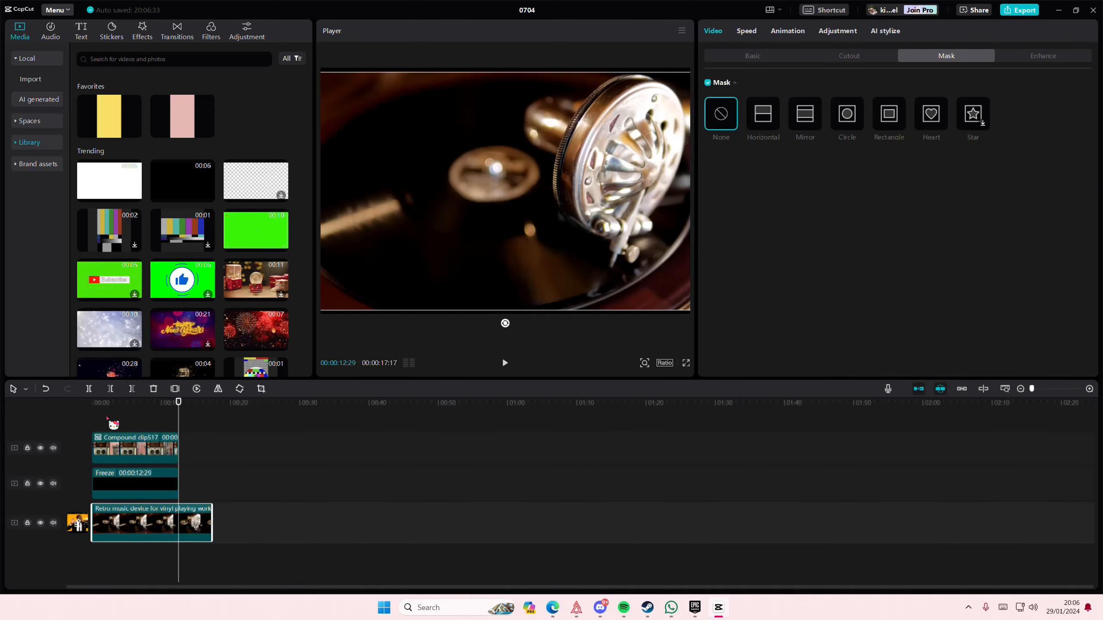
pyautogui.moveTo(174, 481); pyautogui.dragTo(212, 481)
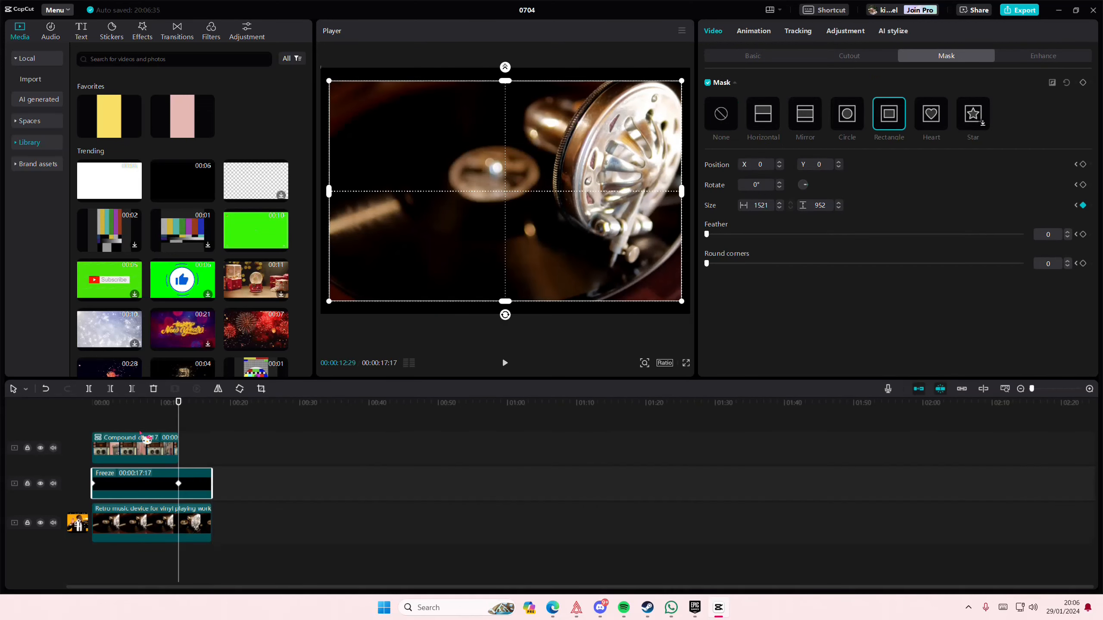
pyautogui.click(113, 401)
pyautogui.press('space')
pyautogui.click(145, 422)
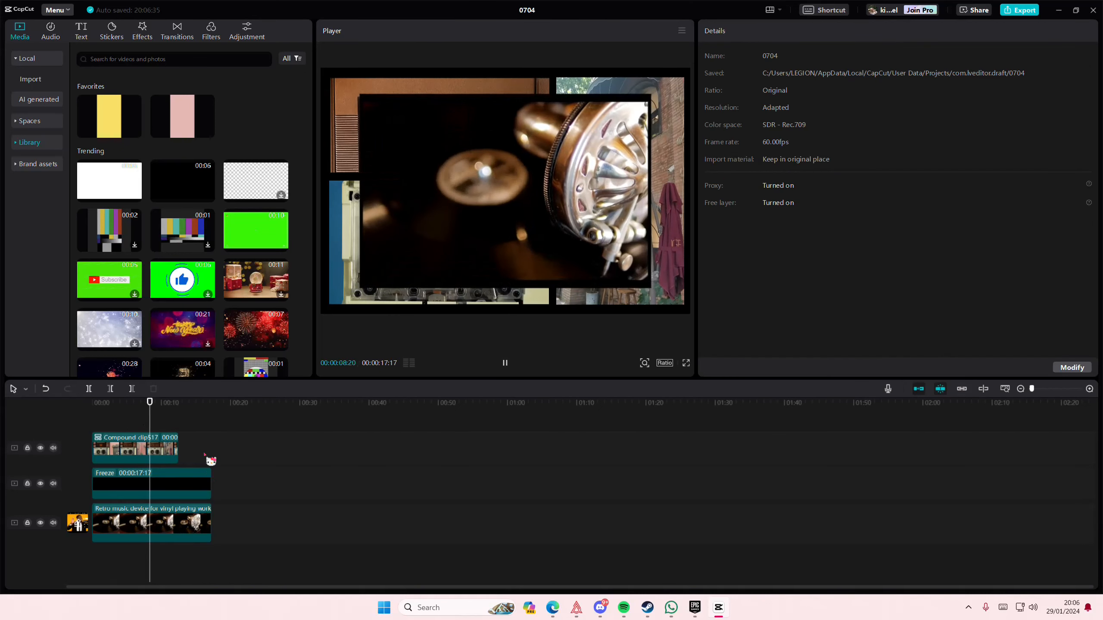